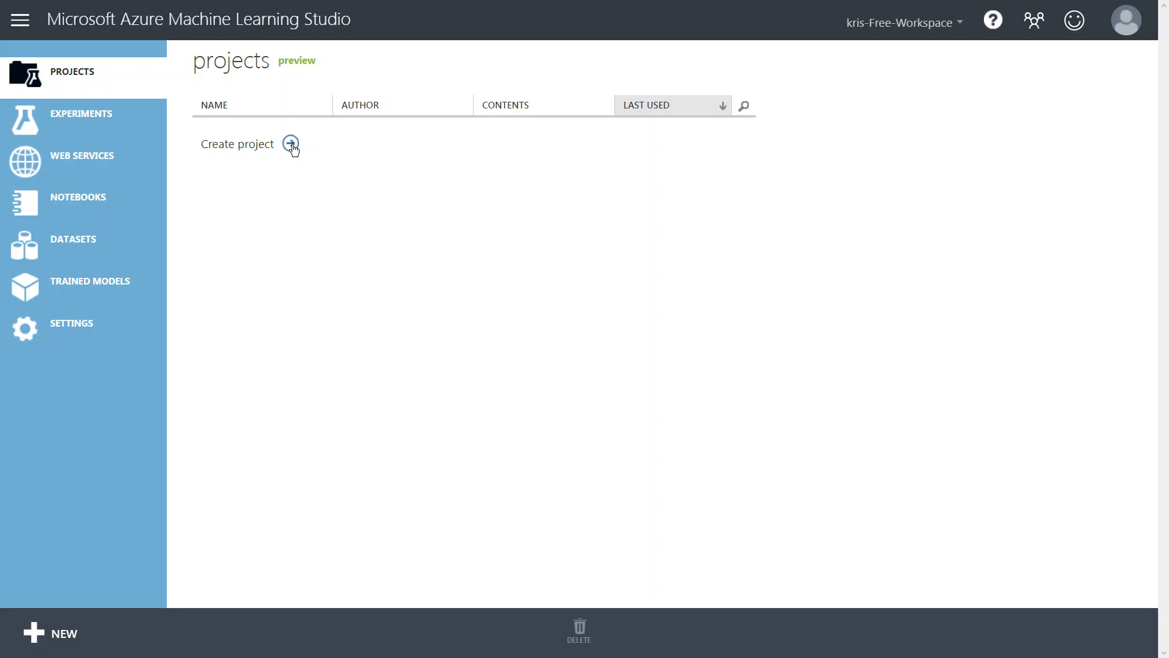
# Create a new project named spythesky_project.
pyautogui.click(291, 143)
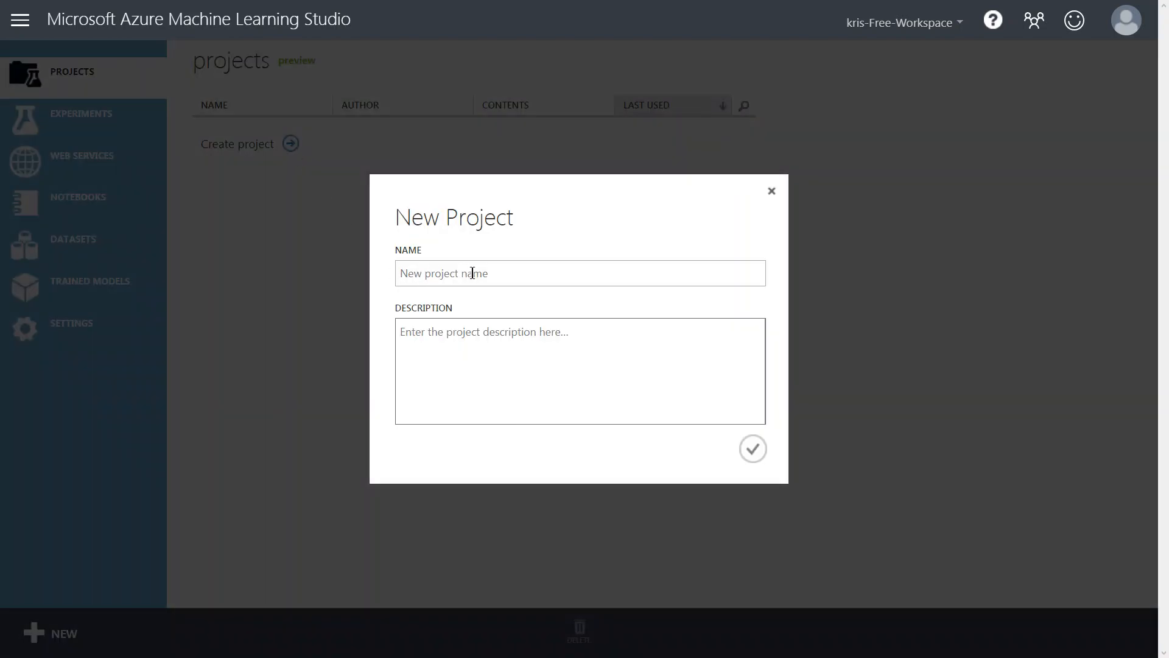
pyautogui.write('spythesky_project')
pyautogui.click(752, 449)
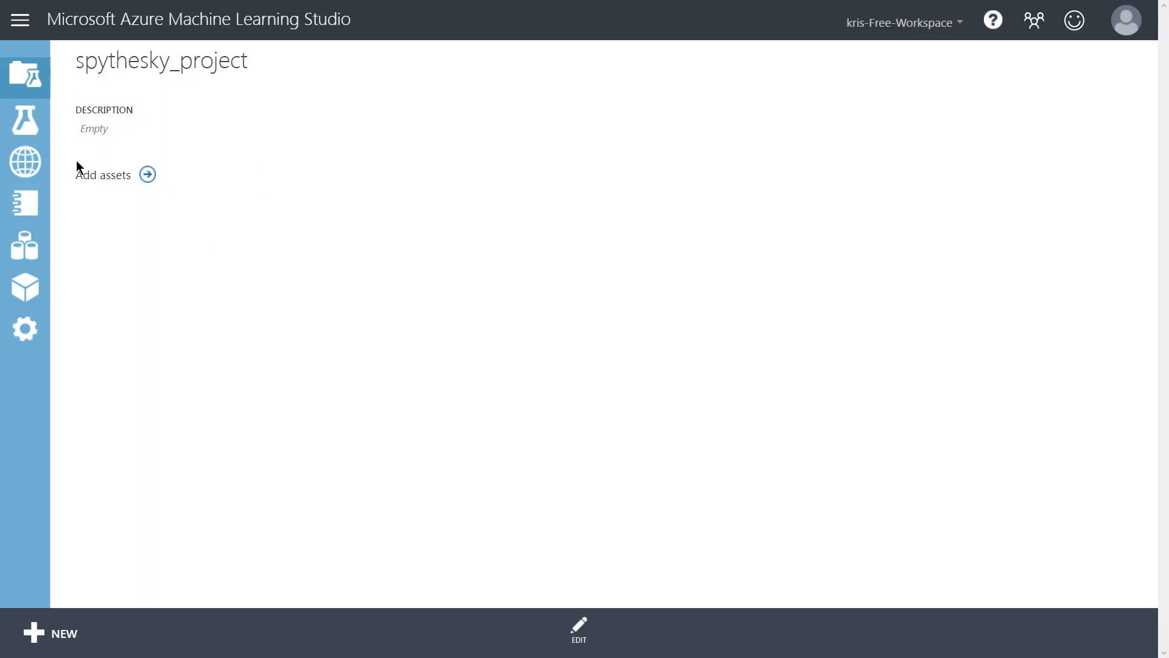
# Open a new experiment from the experiments list and browse the available sample experiment templates.
pyautogui.click(31, 123)
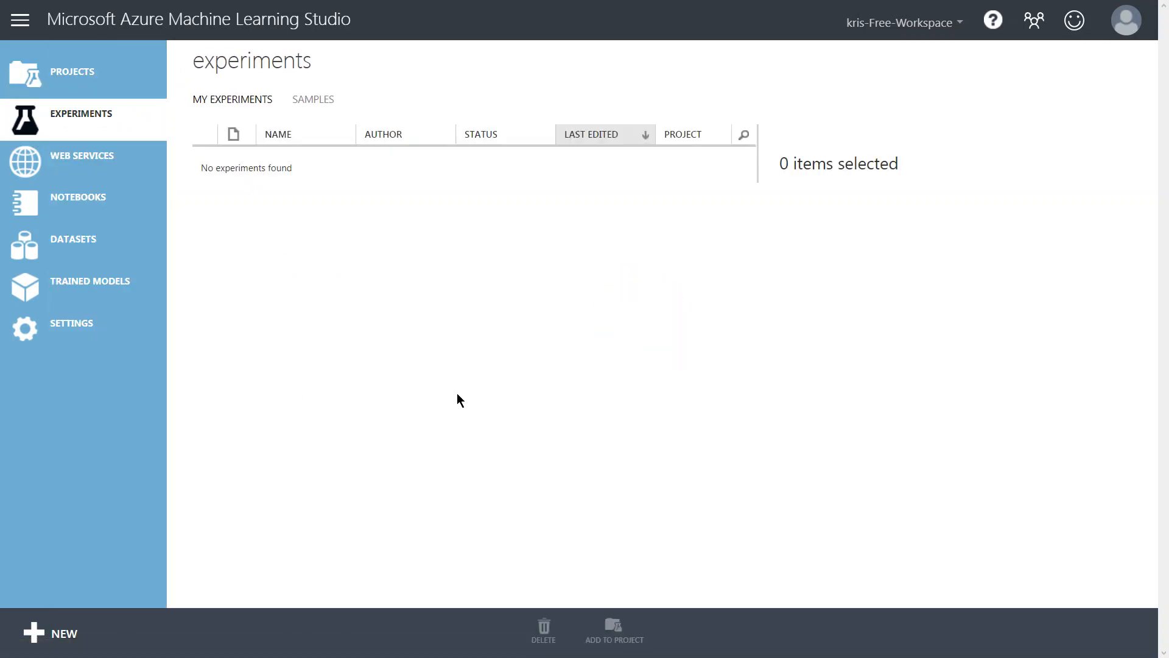
pyautogui.click(48, 637)
pyautogui.moveTo(616, 391)
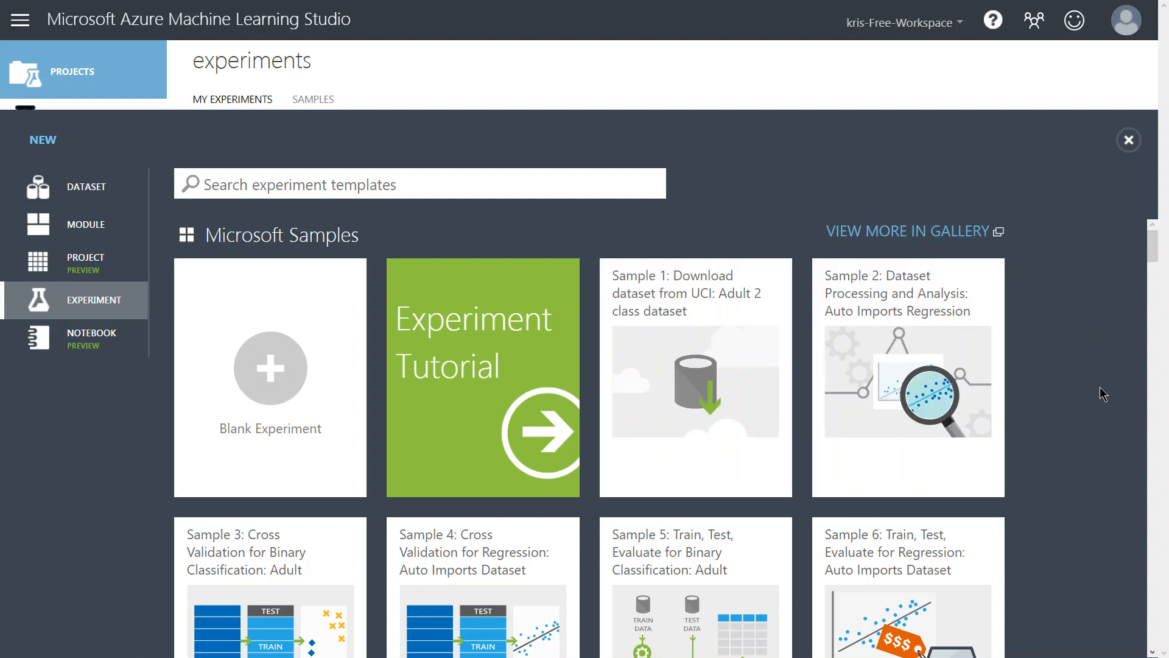
pyautogui.scroll(-2, 1102, 382)
pyautogui.scroll(-2, 1109, 373)
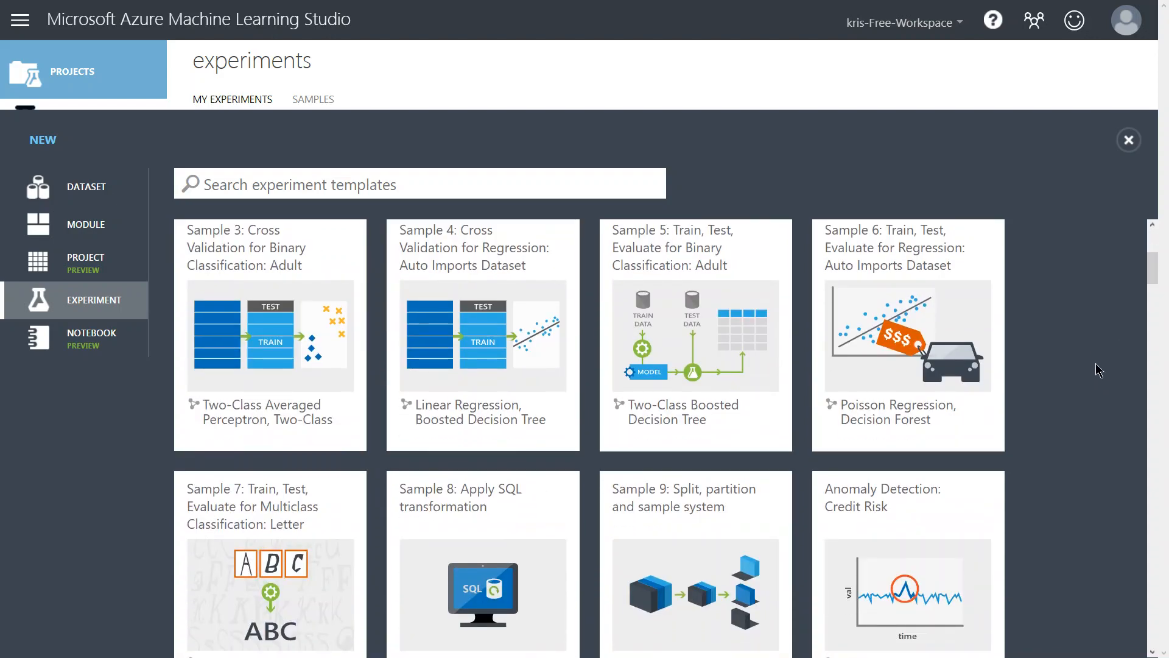
pyautogui.scroll(-5, 1101, 390)
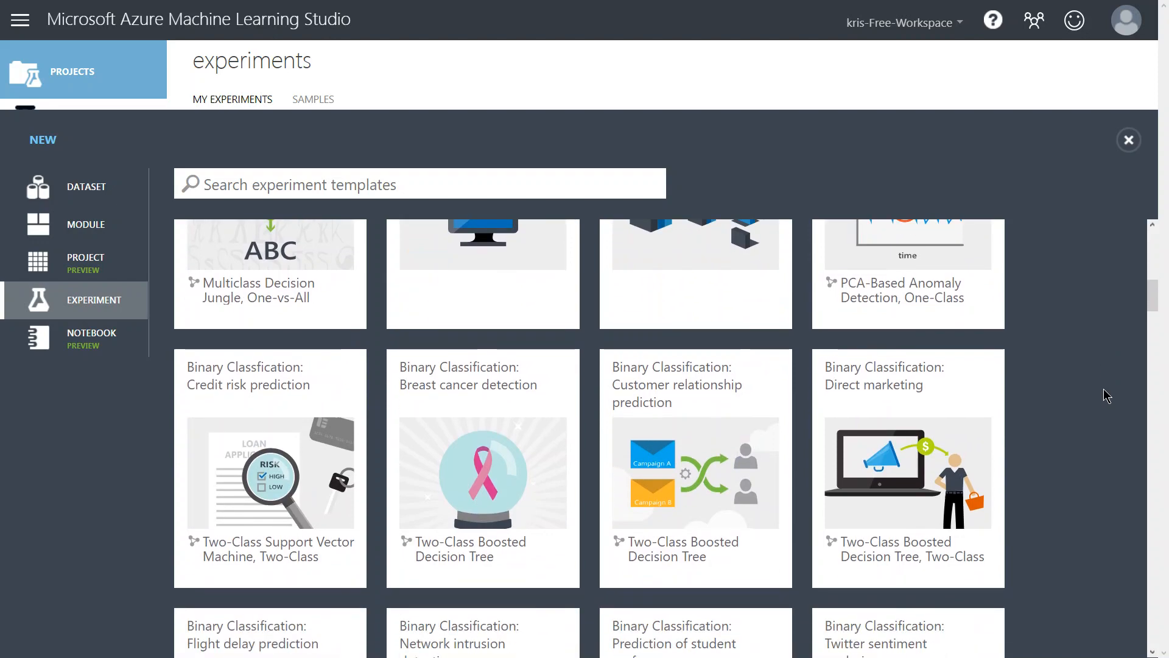
pyautogui.moveTo(243, 479)
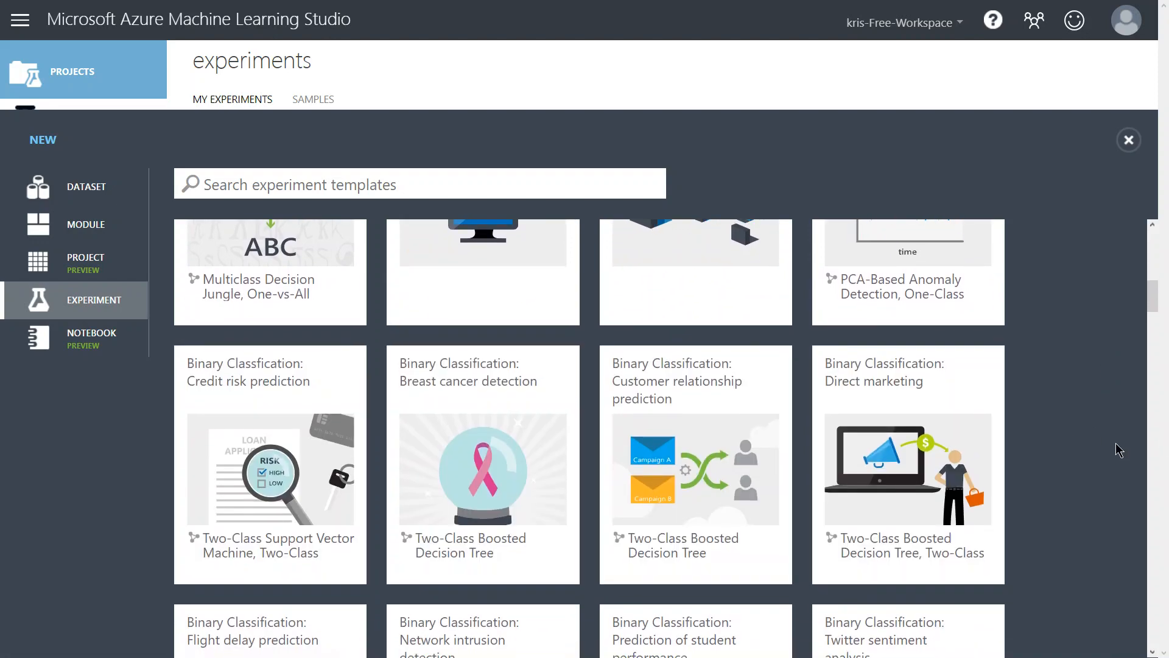
pyautogui.scroll(-2, 1112, 443)
pyautogui.scroll(-5, 1107, 433)
pyautogui.scroll(-4, 1097, 432)
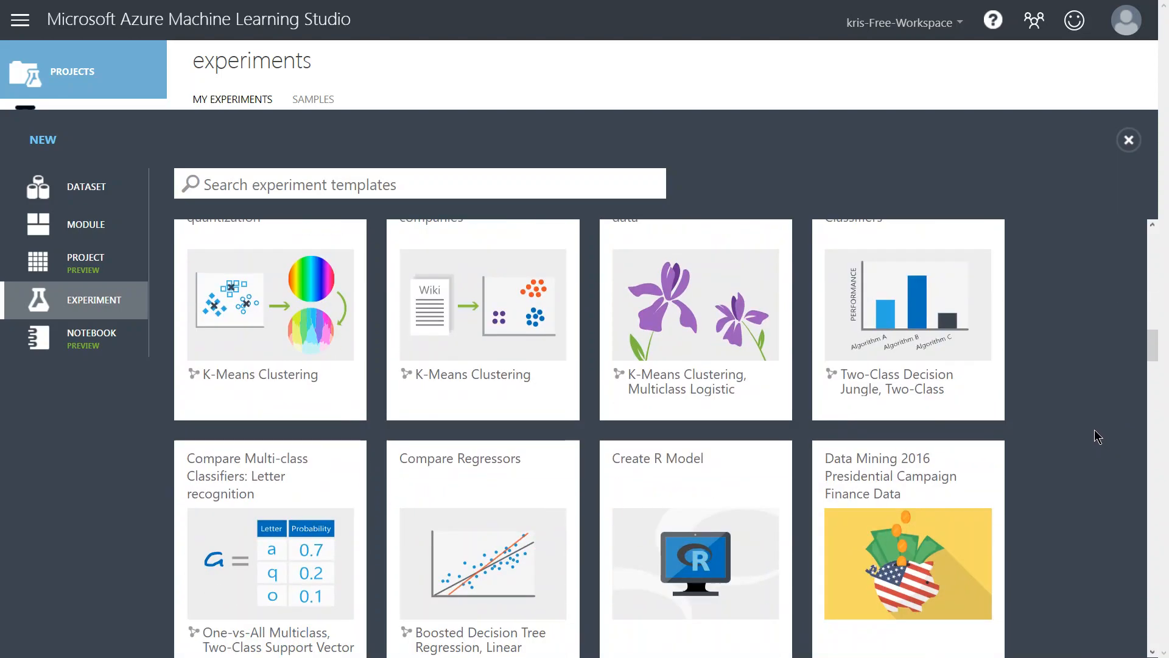
pyautogui.scroll(-10, 1095, 432)
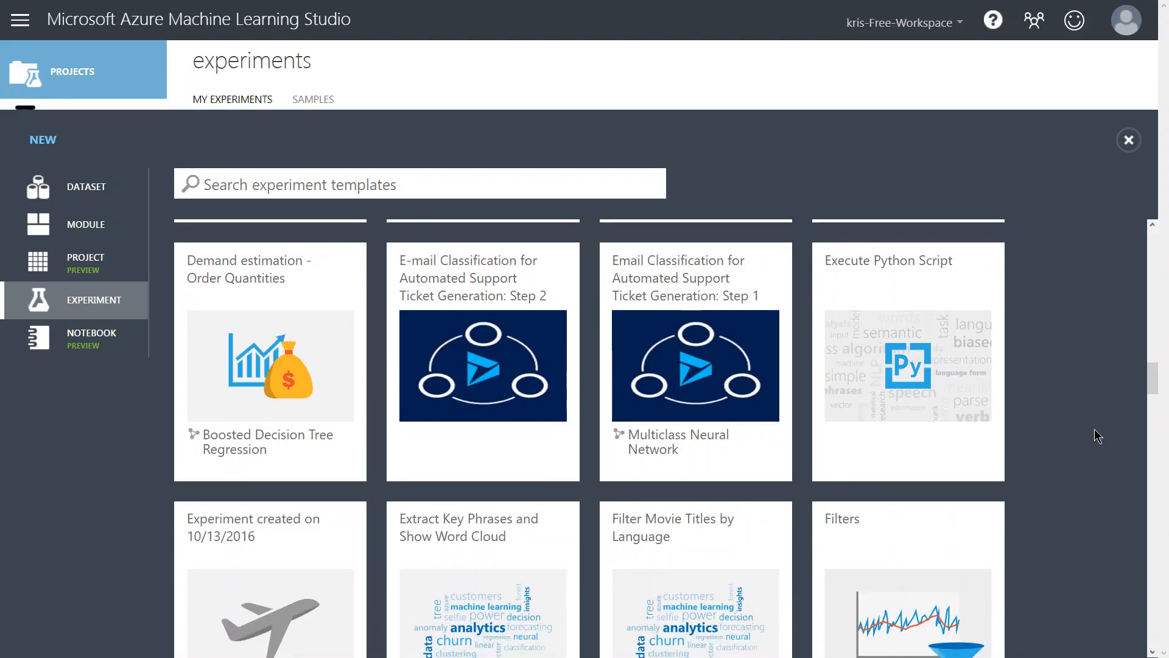
pyautogui.scroll(-6, 1094, 436)
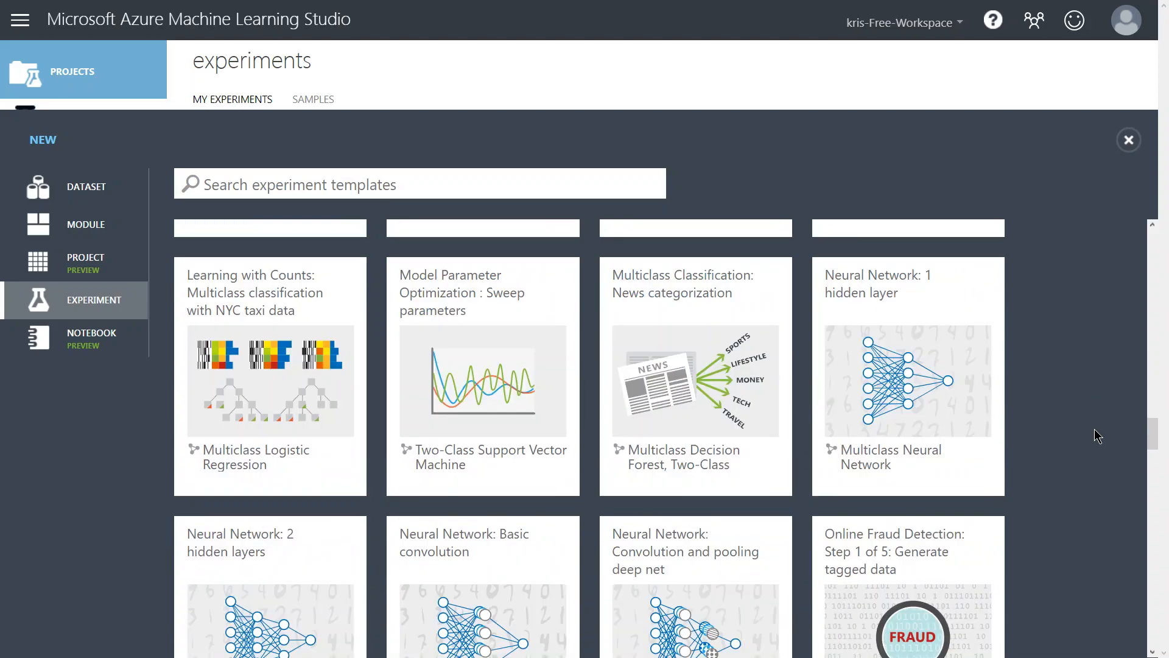
pyautogui.moveTo(1156, 441); pyautogui.dragTo(1153, 240)
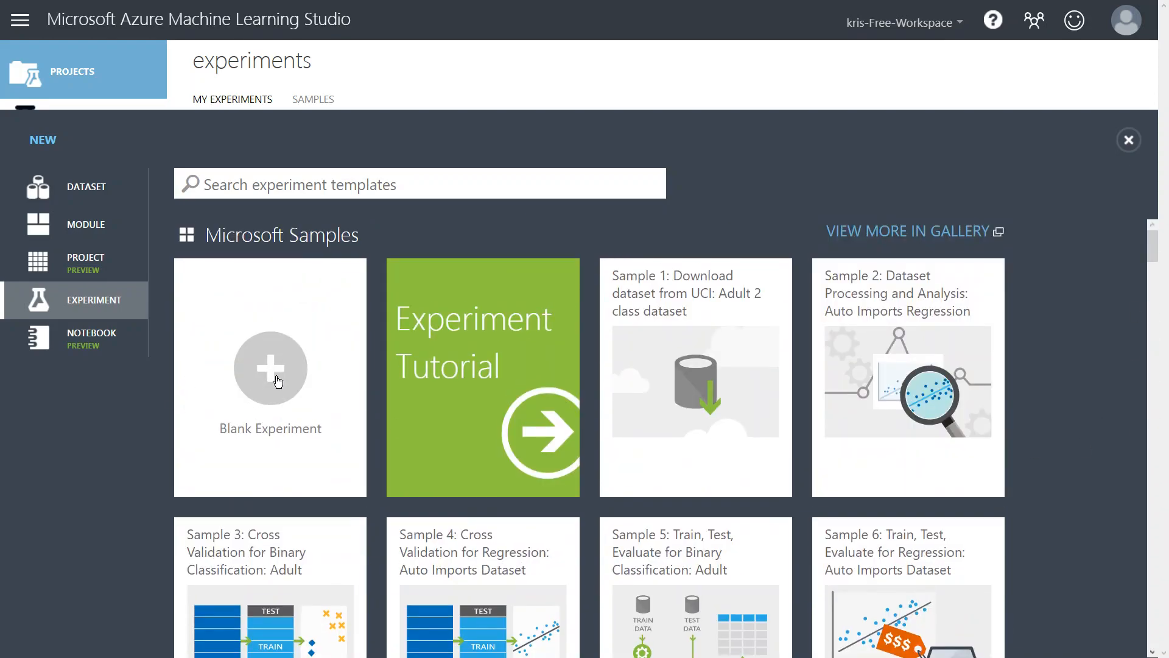
# Start a blank experiment and place the Automobile price data (Raw) sample dataset on the canvas.
pyautogui.click(278, 381)
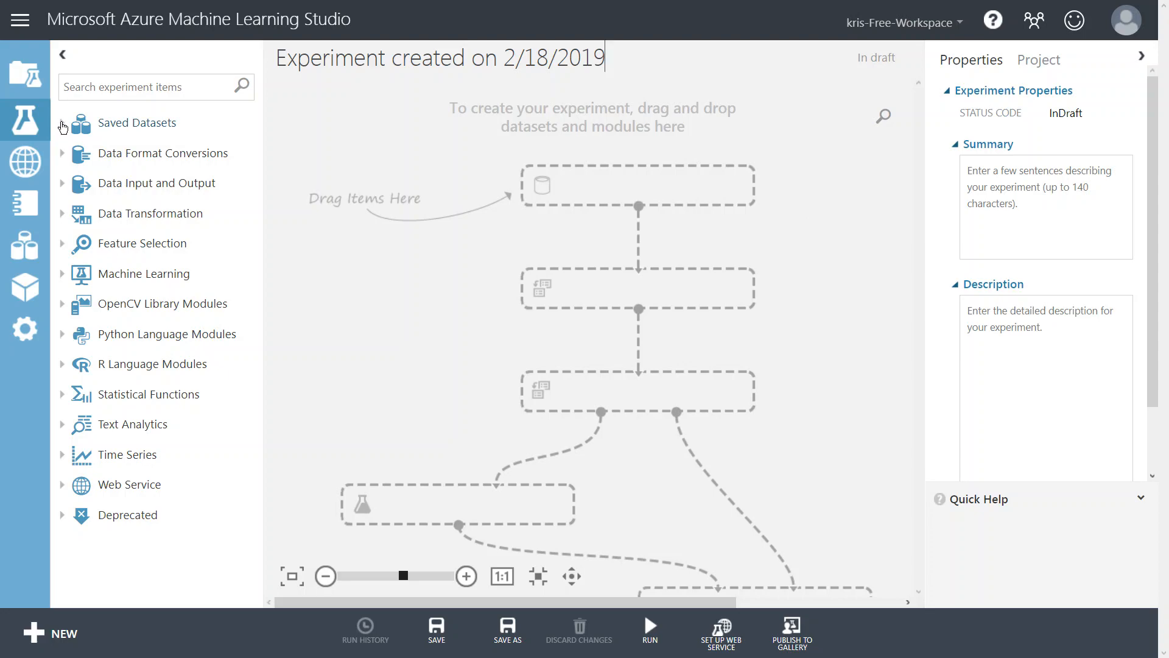
pyautogui.click(63, 124)
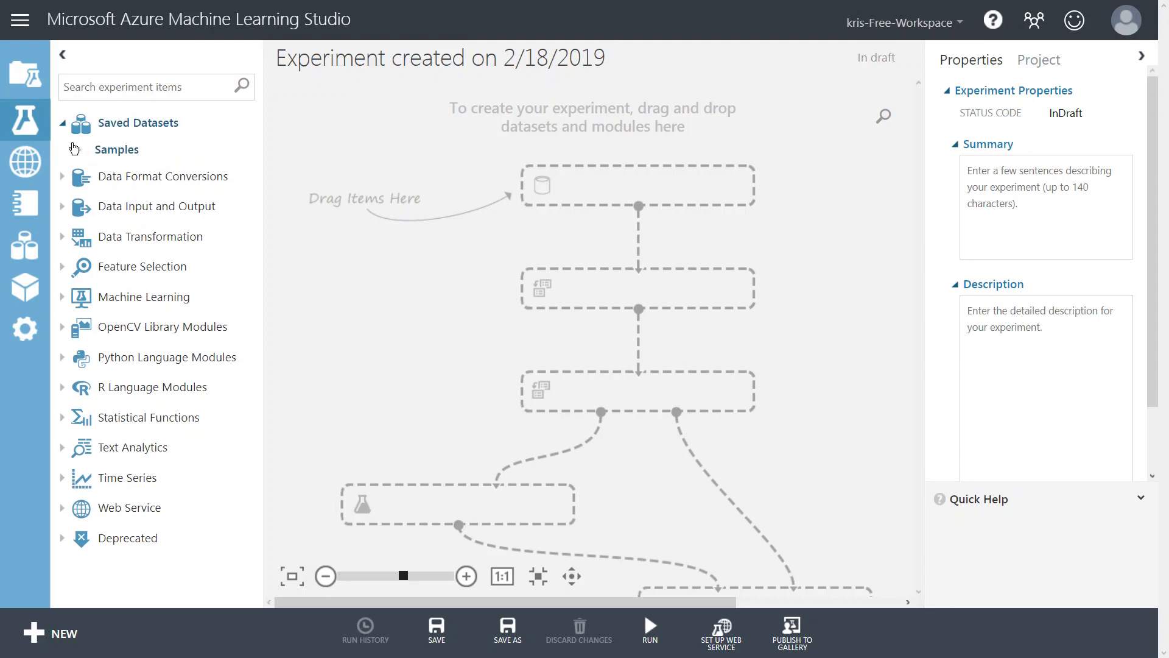
pyautogui.click(79, 152)
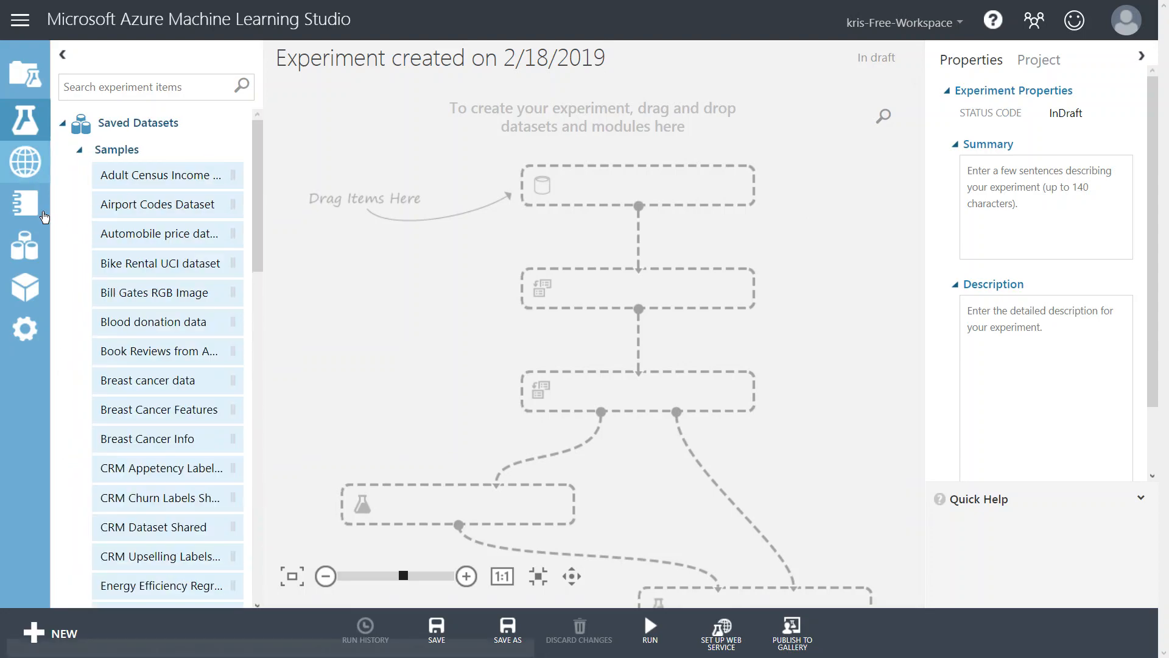
pyautogui.moveTo(138, 237); pyautogui.dragTo(555, 210)
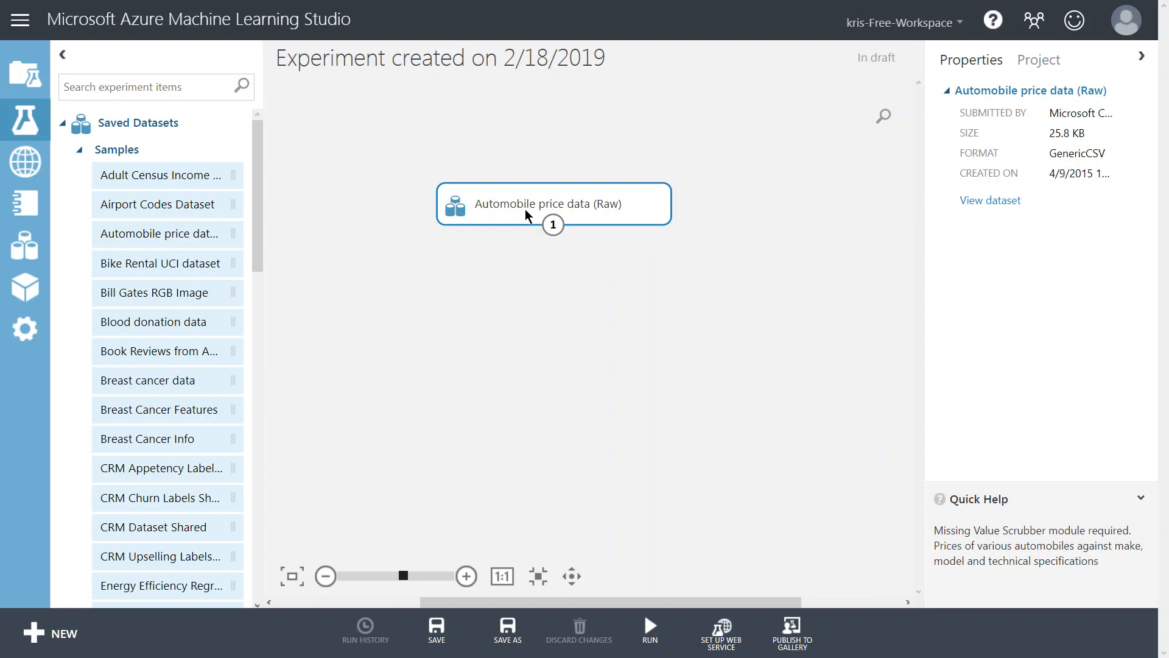
# Visualize the Automobile price data dataset output and inspect the statistics of the bore column.
pyautogui.rightClick(540, 209)
pyautogui.moveTo(642, 334)
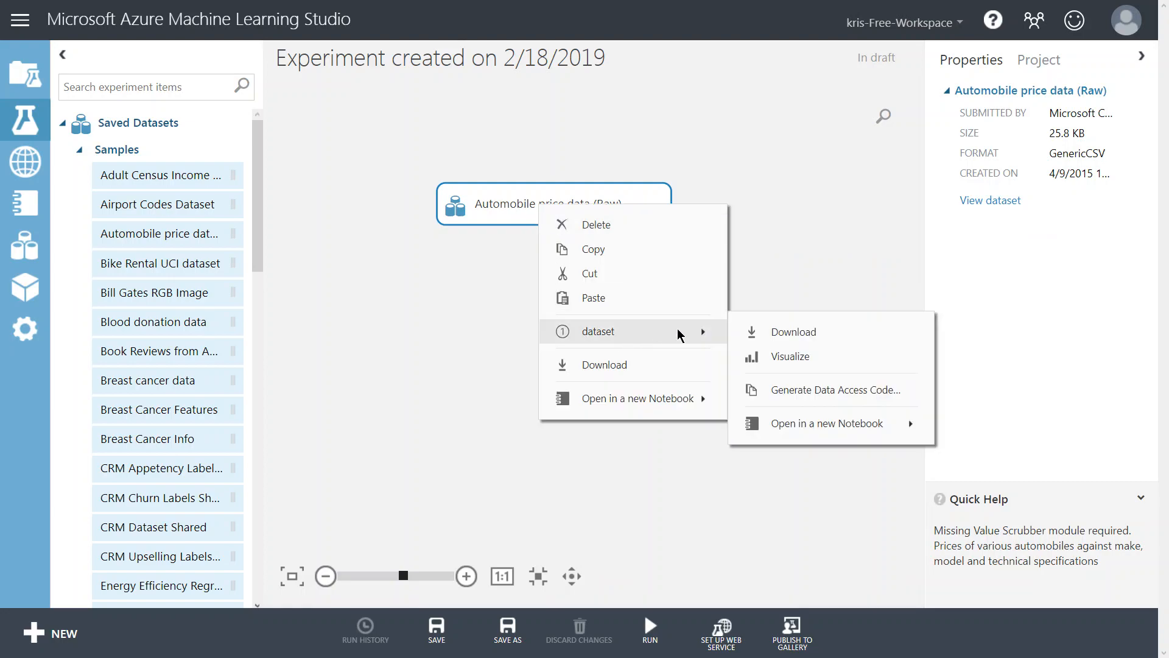
pyautogui.click(793, 357)
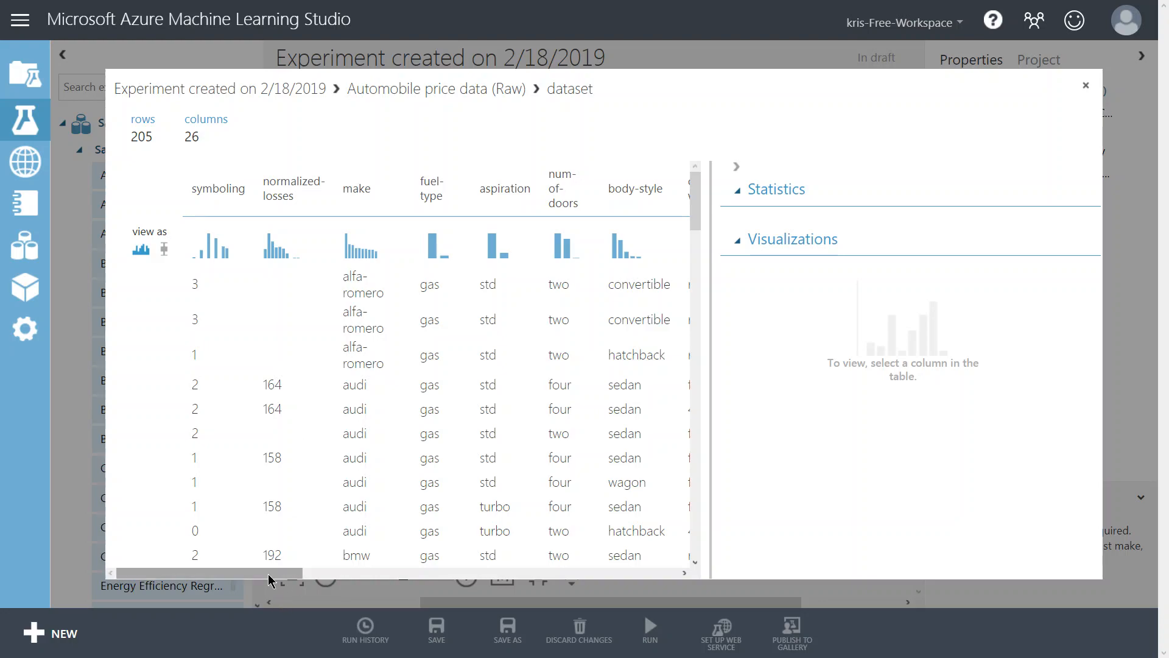
pyautogui.moveTo(272, 580); pyautogui.dragTo(593, 578)
pyautogui.click(740, 191)
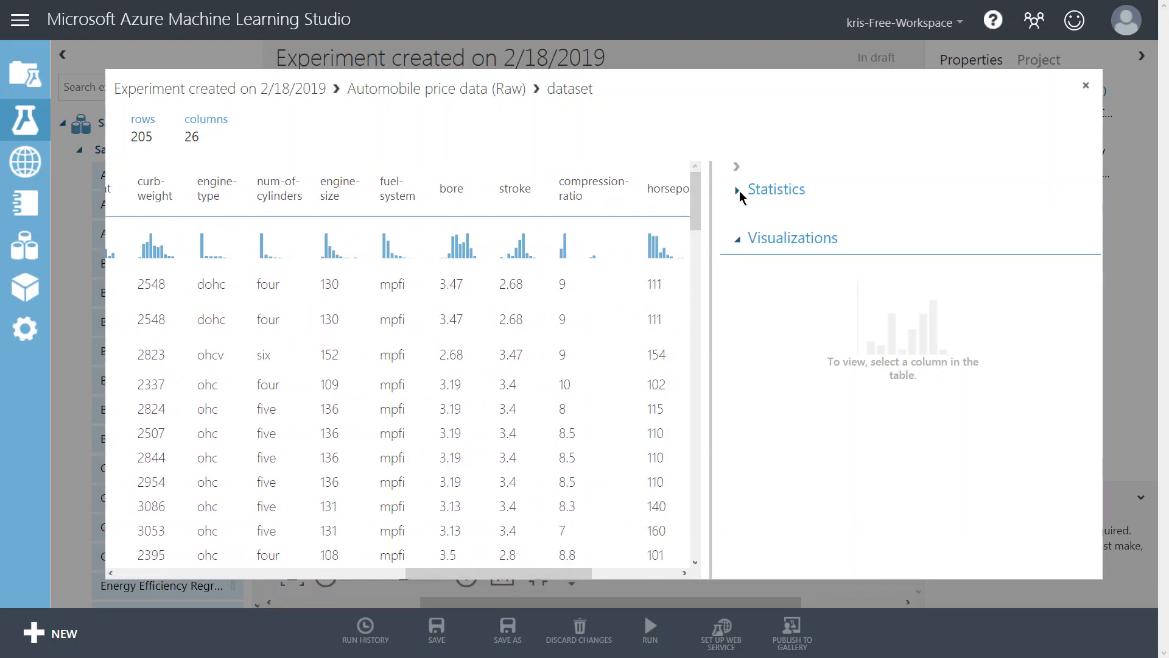
pyautogui.click(738, 240)
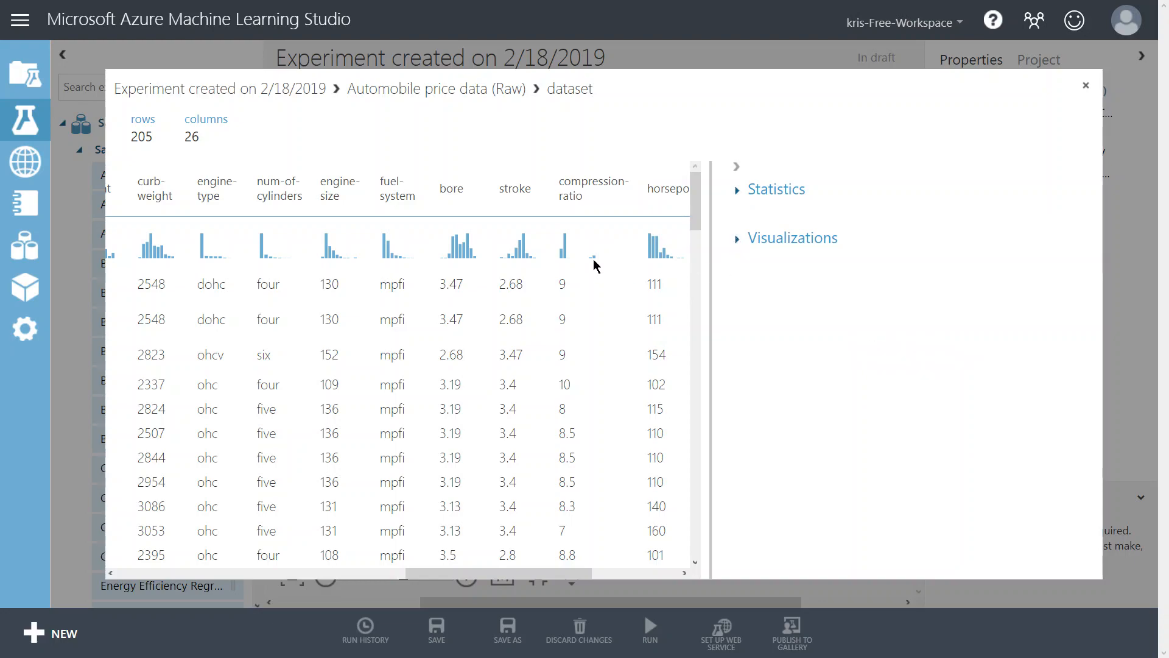
pyautogui.click(503, 252)
pyautogui.click(469, 258)
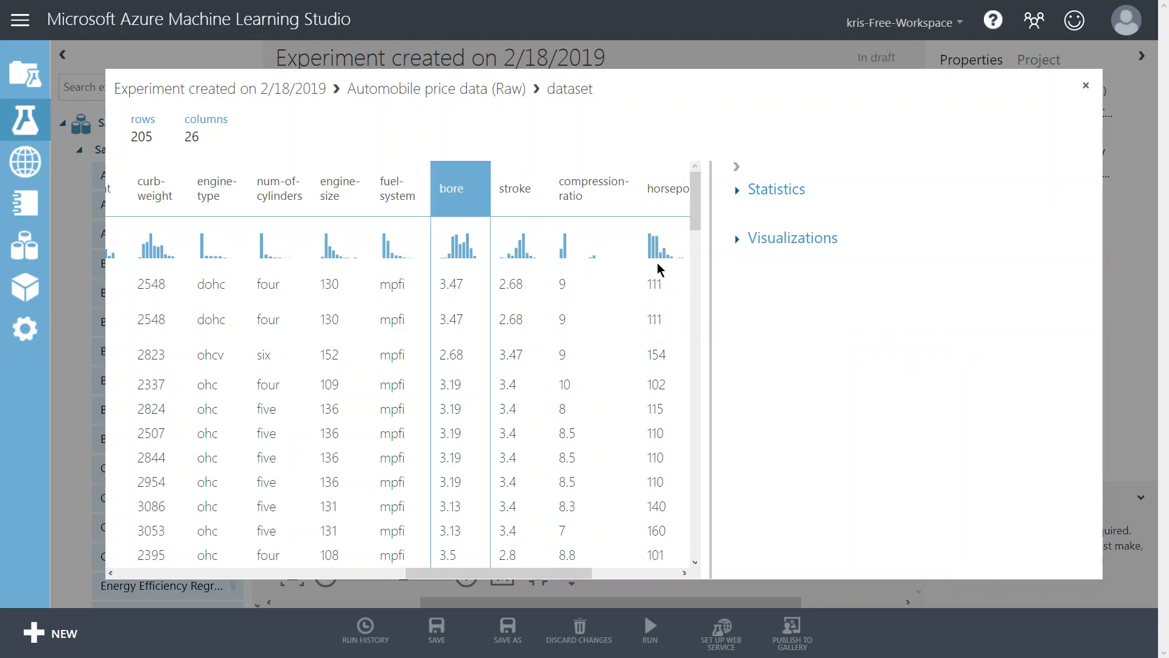
pyautogui.click(738, 239)
pyautogui.click(738, 192)
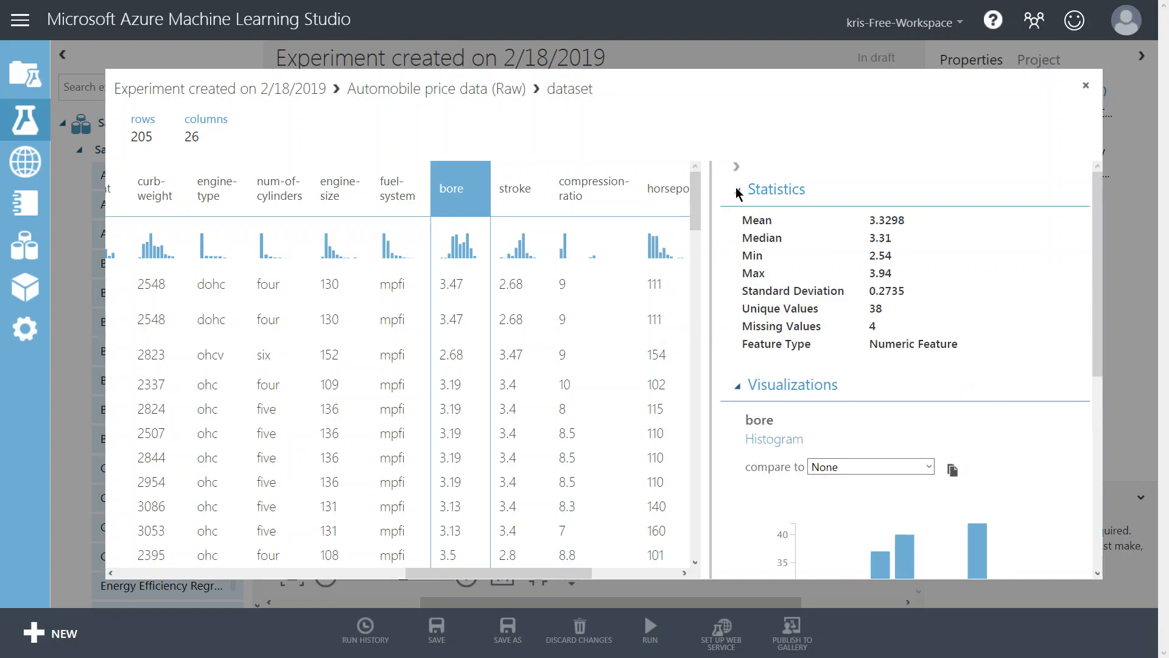
# Inspect the statistics and histograms of the fuel-system, engine-size and normalized-losses columns, then close the visualization.
pyautogui.click(397, 189)
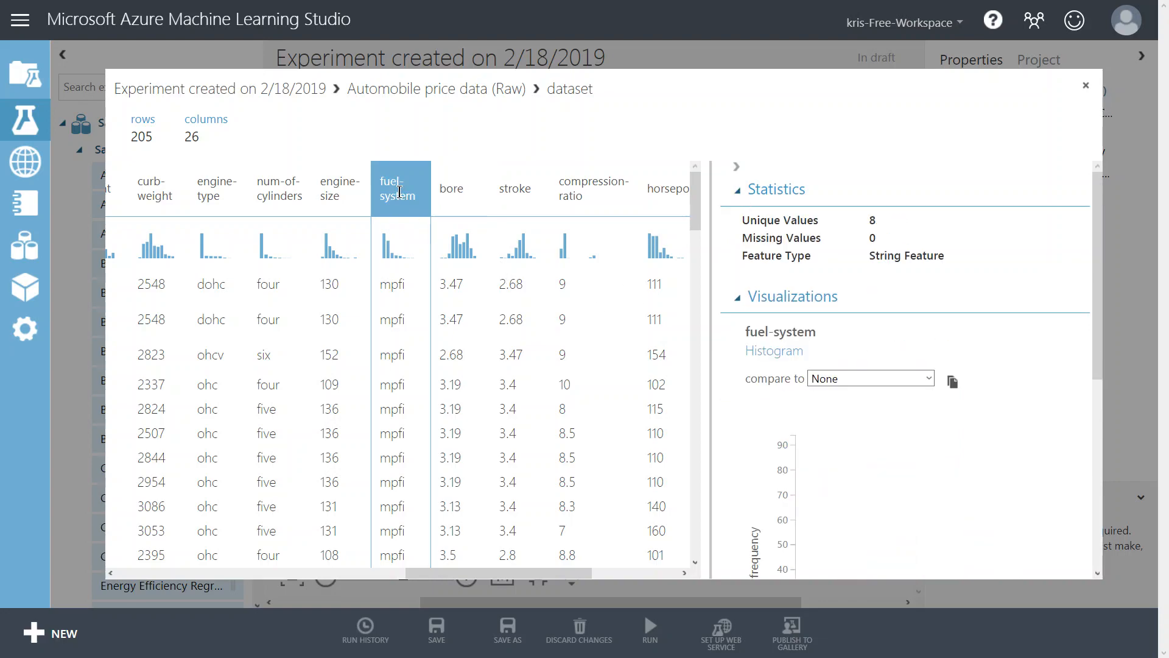
pyautogui.click(334, 189)
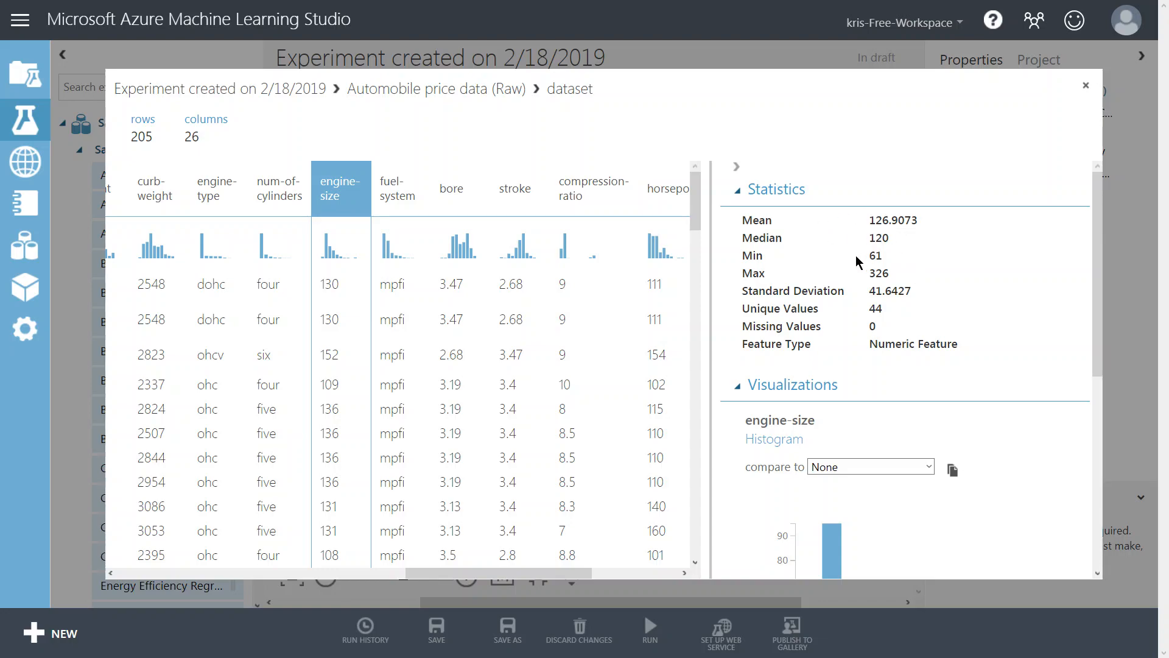
pyautogui.scroll(-3, 828, 345)
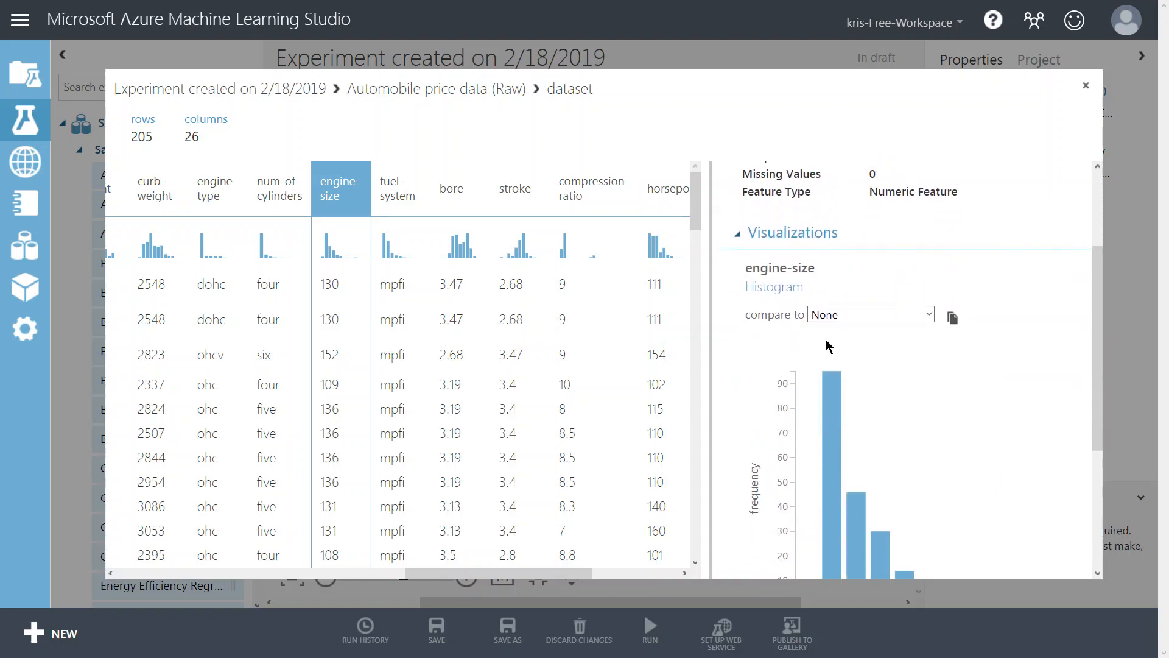
pyautogui.click(609, 297)
pyautogui.moveTo(529, 573); pyautogui.dragTo(218, 572)
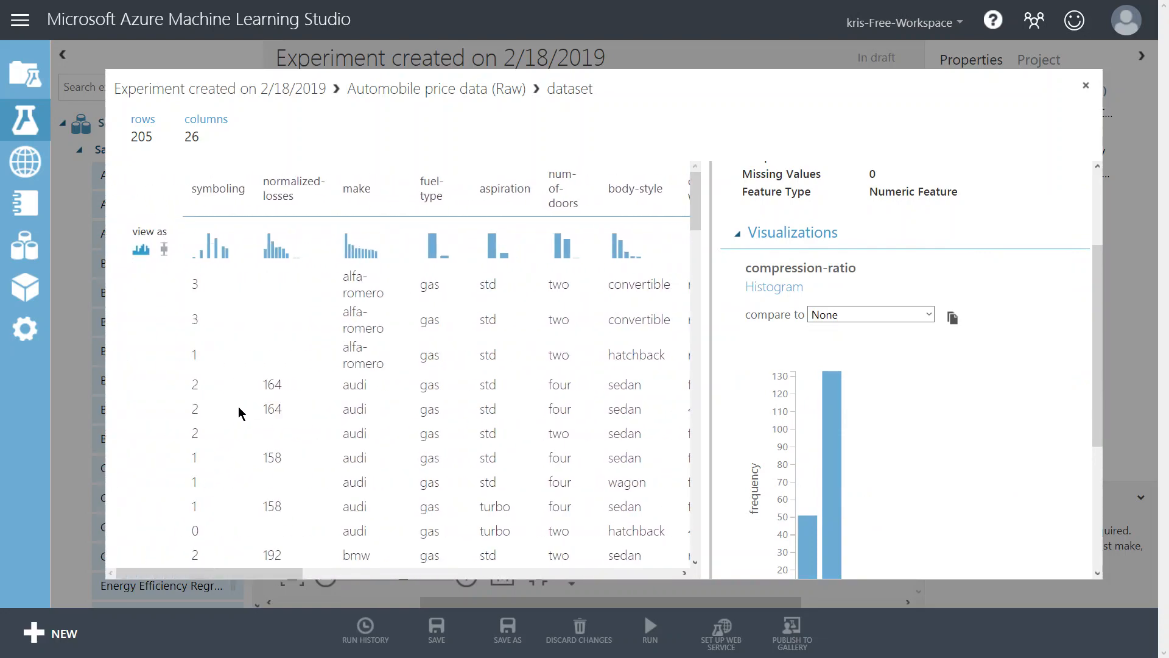
pyautogui.click(287, 290)
pyautogui.scroll(-10, 300, 334)
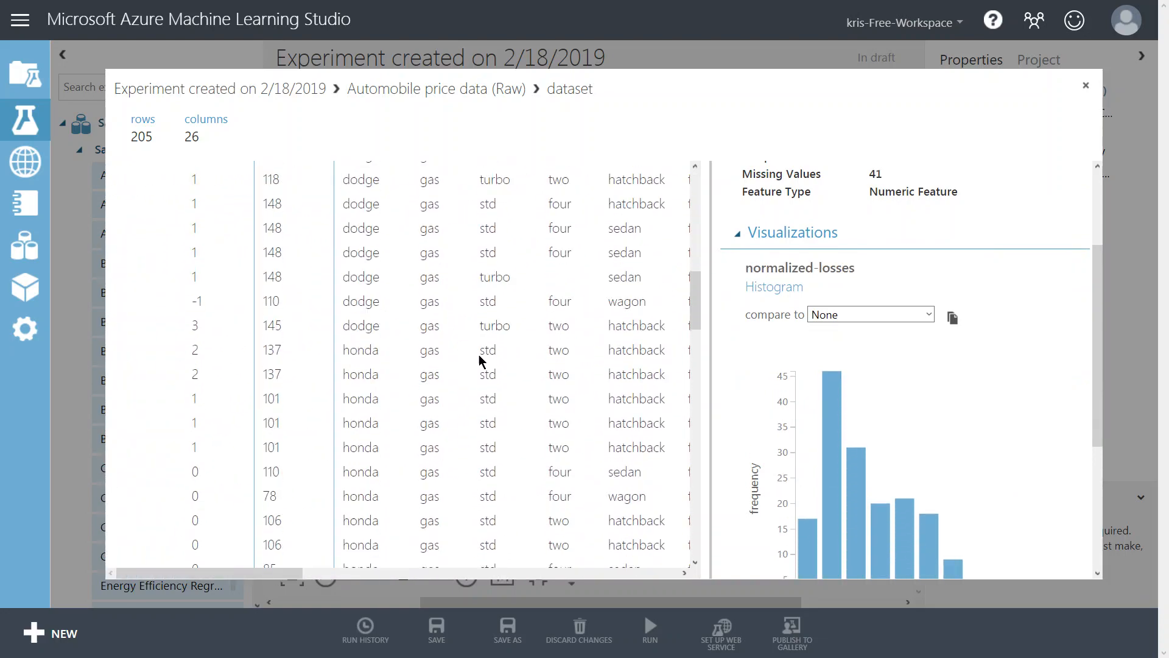
pyautogui.scroll(-10, 501, 347)
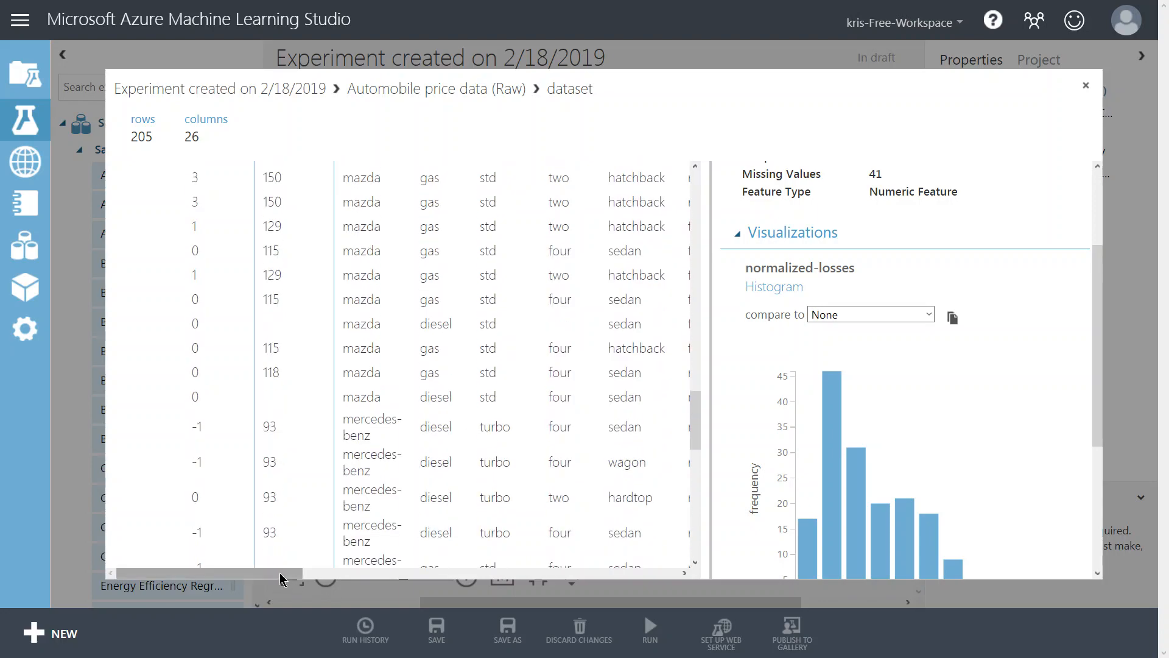
pyautogui.moveTo(282, 578); pyautogui.dragTo(498, 577)
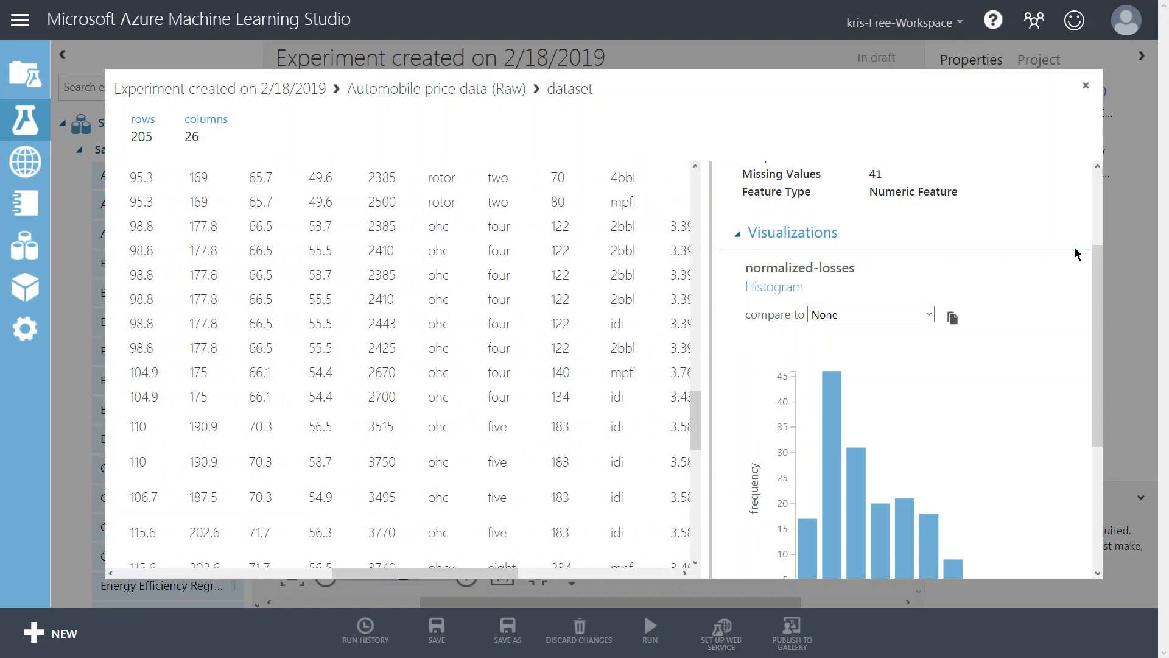
pyautogui.click(1086, 90)
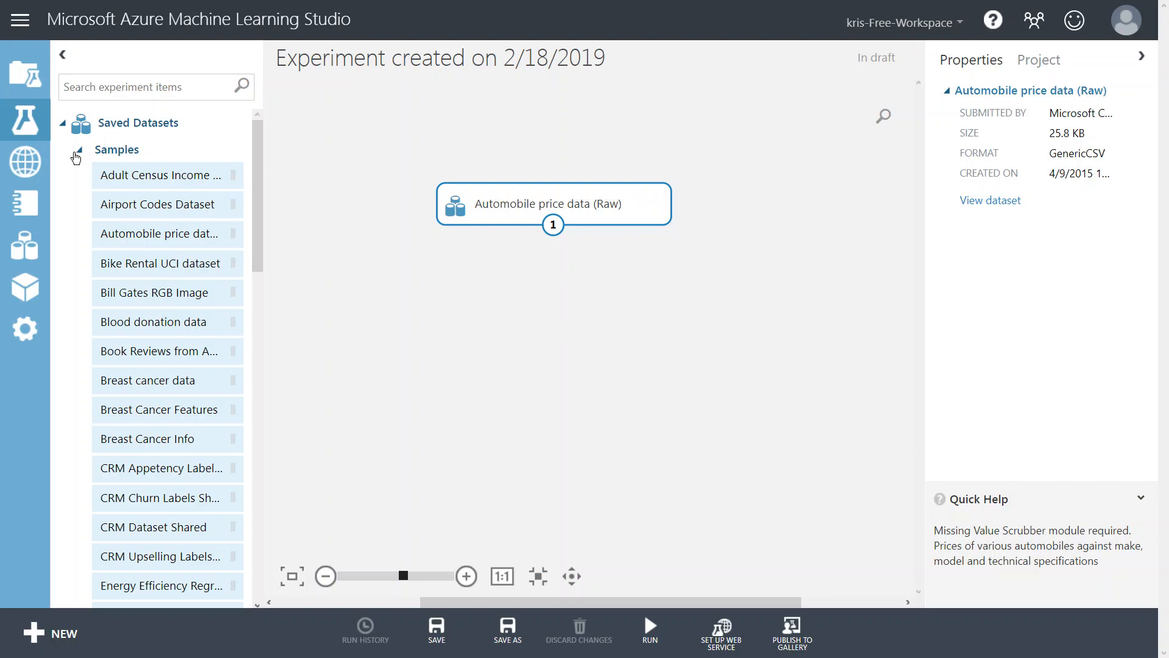
# Add a Clean Missing Data module below the dataset and connect the dataset output to its input.
pyautogui.click(81, 152)
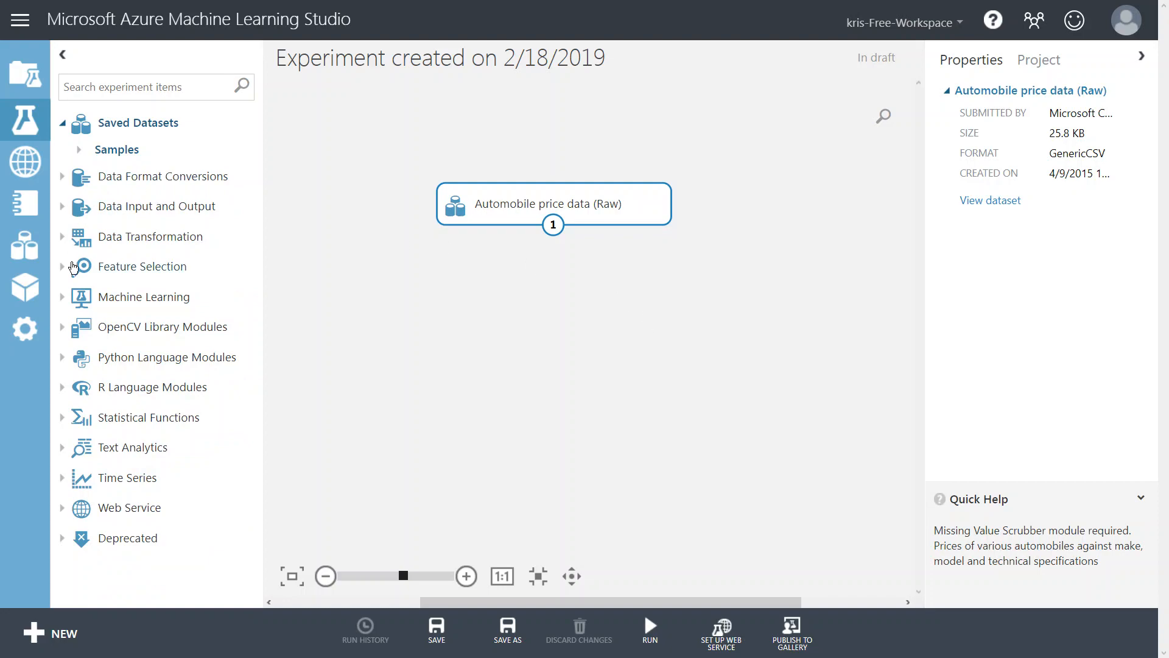
pyautogui.click(68, 237)
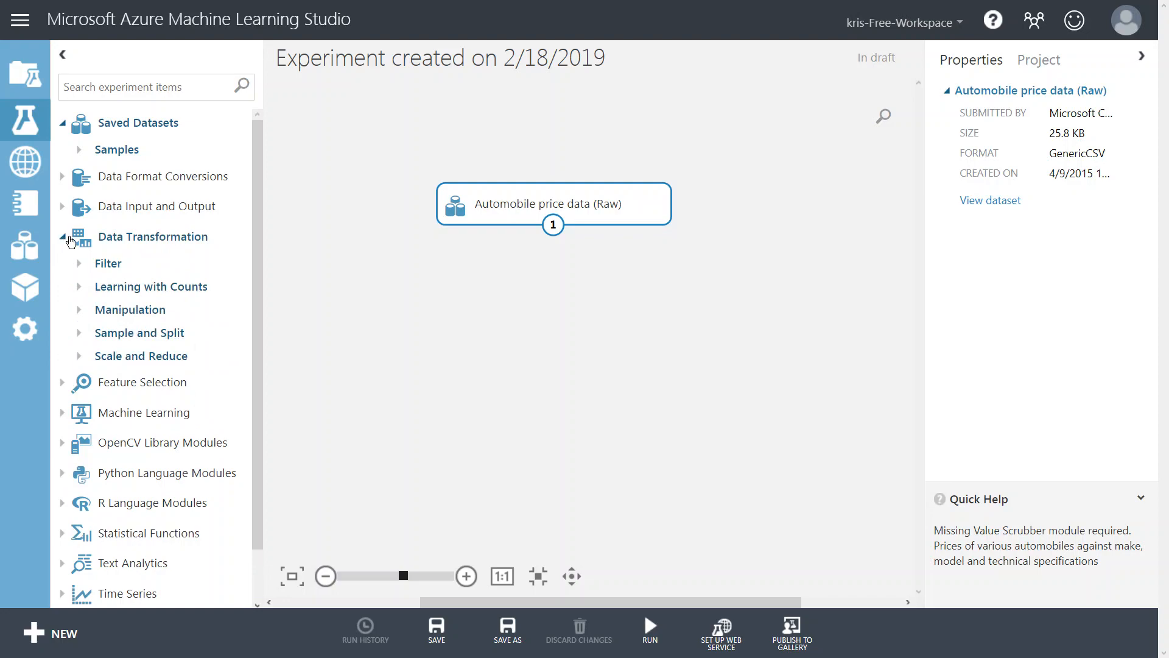
pyautogui.click(81, 310)
pyautogui.scroll(-1, 185, 314)
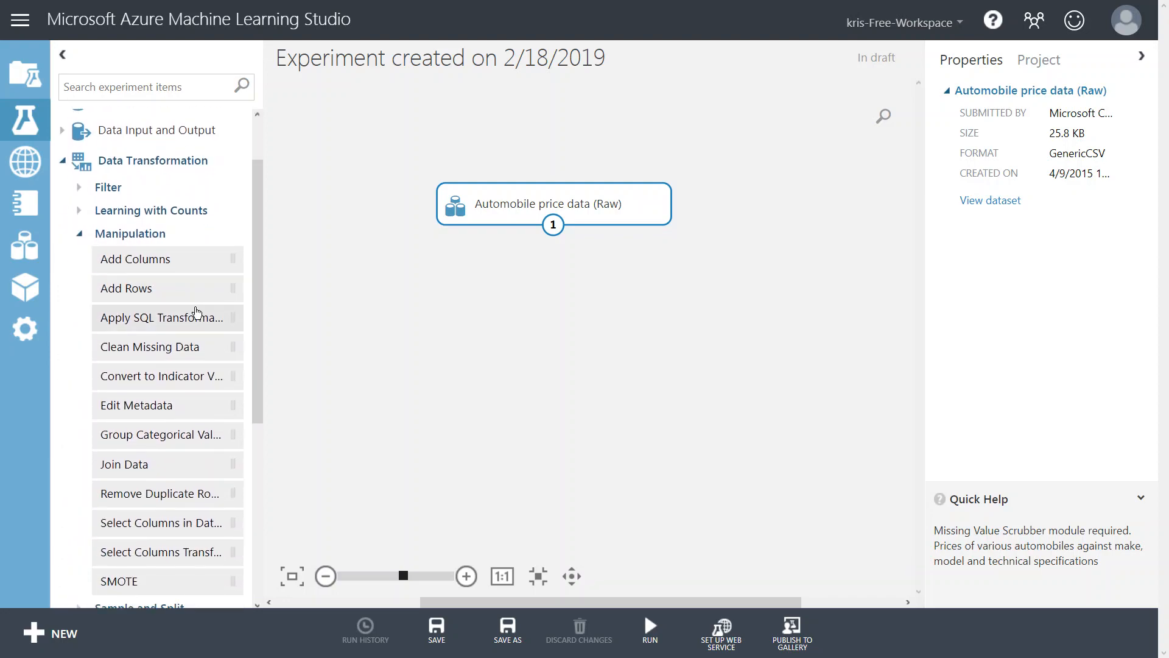
pyautogui.scroll(-2, 196, 312)
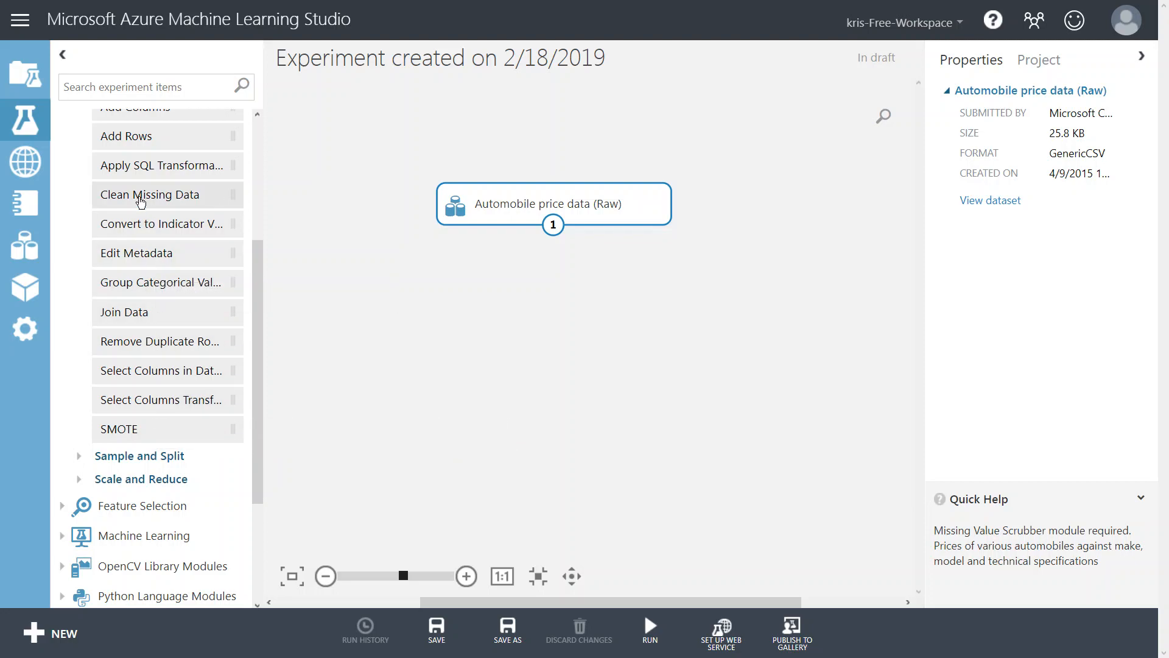
pyautogui.moveTo(140, 201); pyautogui.dragTo(542, 299)
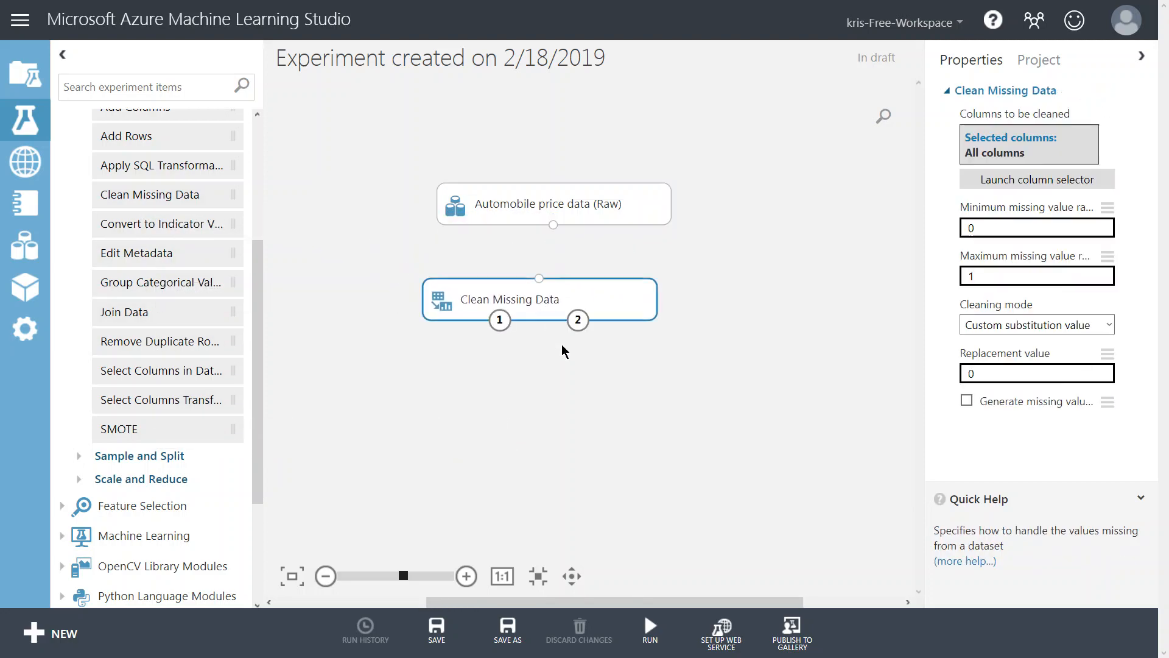
pyautogui.click(553, 224)
pyautogui.moveTo(553, 225); pyautogui.dragTo(528, 293)
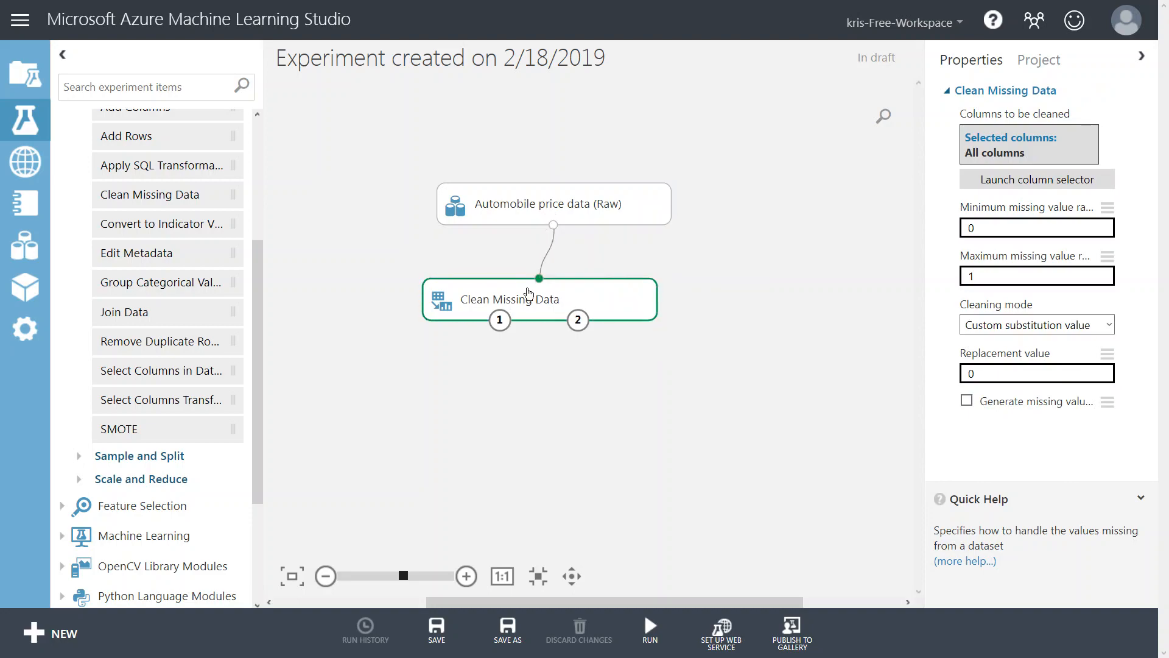
# Set the Clean Missing Data columns to clean to begin with all columns, with no extra rules, in the column selector.
pyautogui.click(1053, 232)
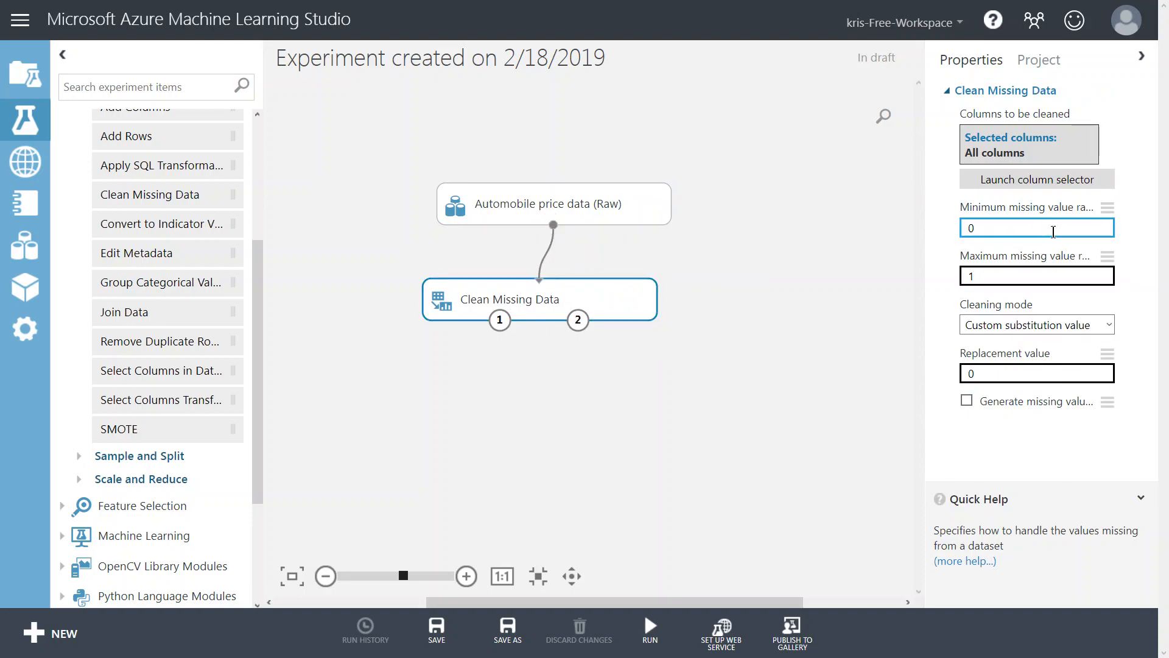
pyautogui.click(1025, 179)
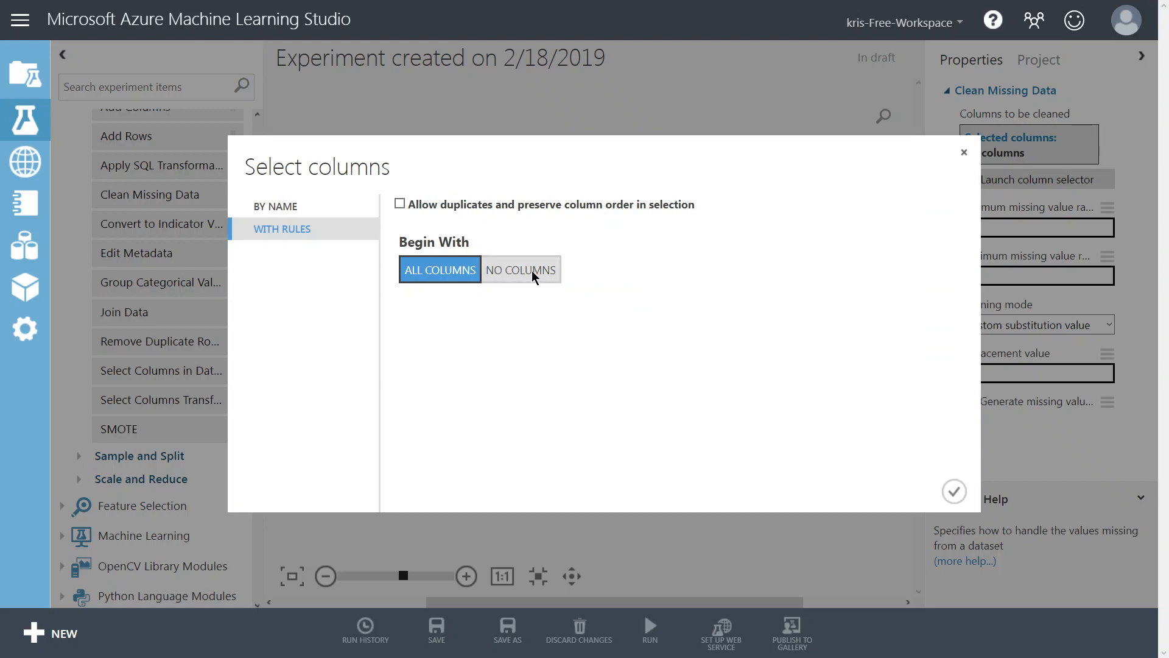
pyautogui.click(533, 274)
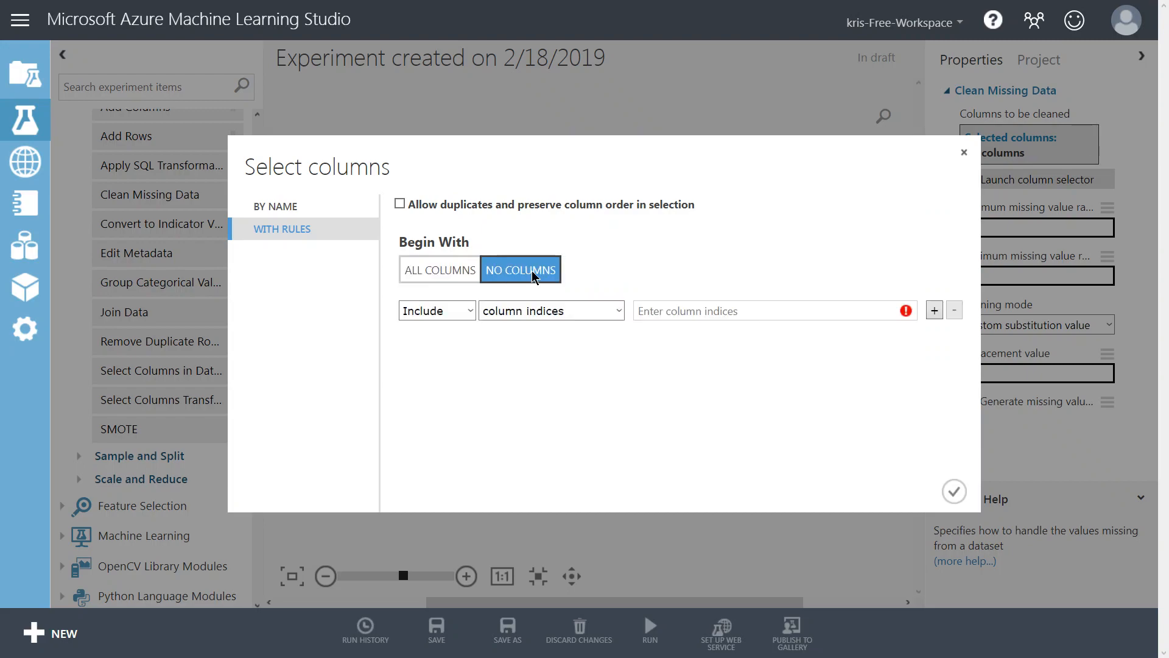
pyautogui.click(464, 311)
pyautogui.click(609, 311)
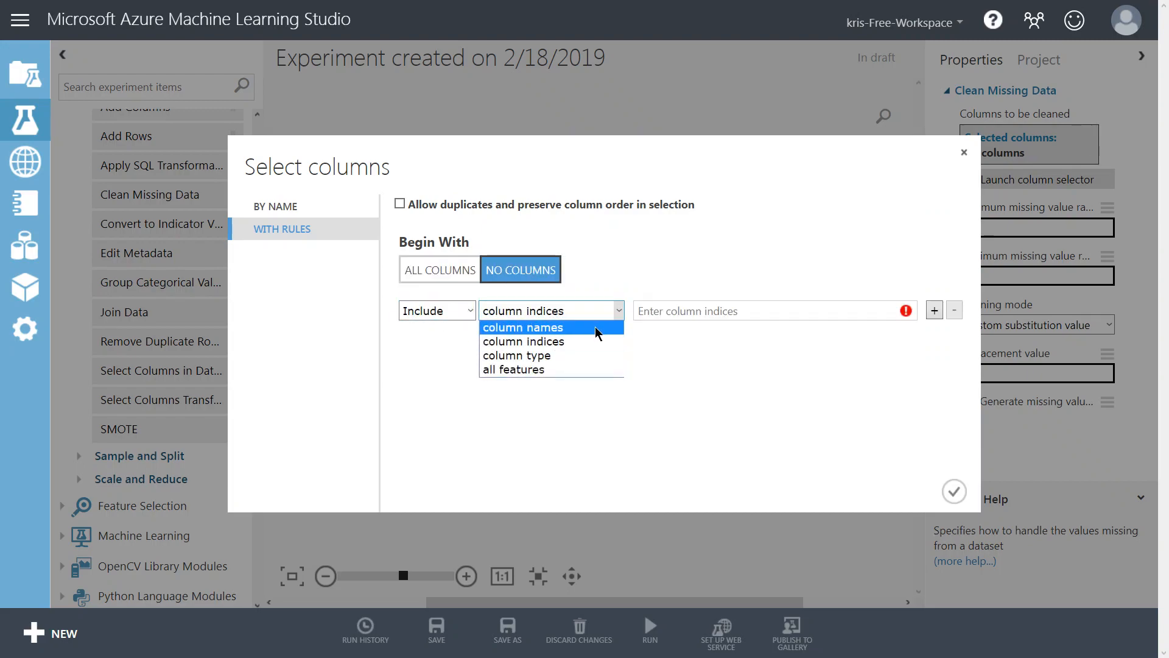
pyautogui.click(596, 327)
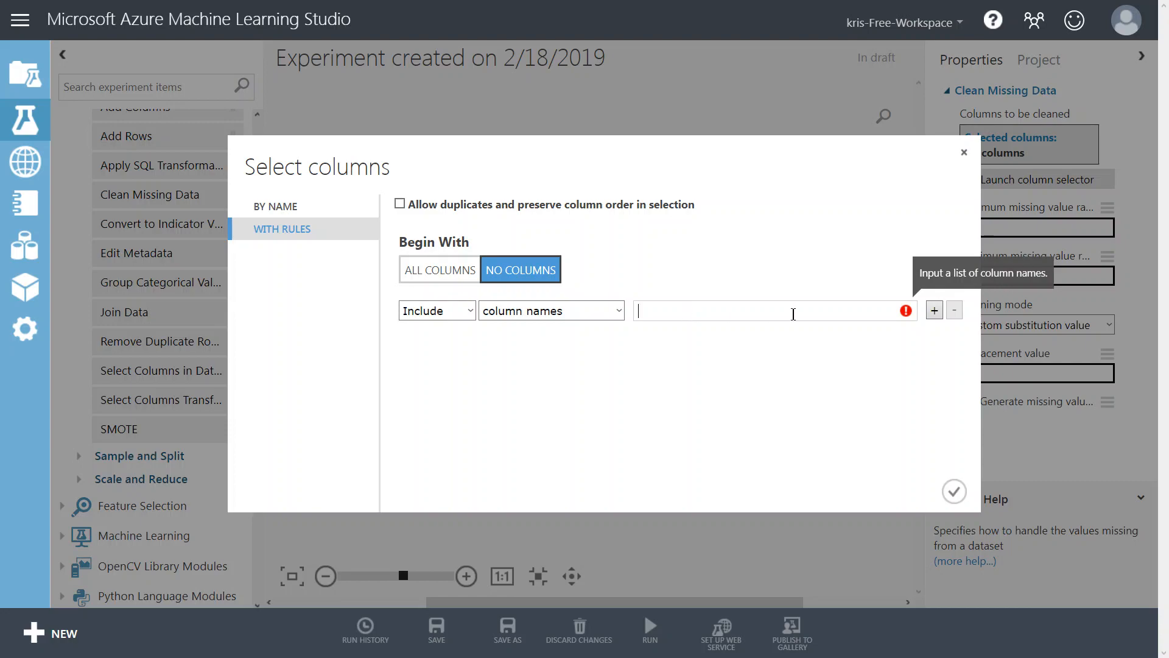
pyautogui.click(465, 274)
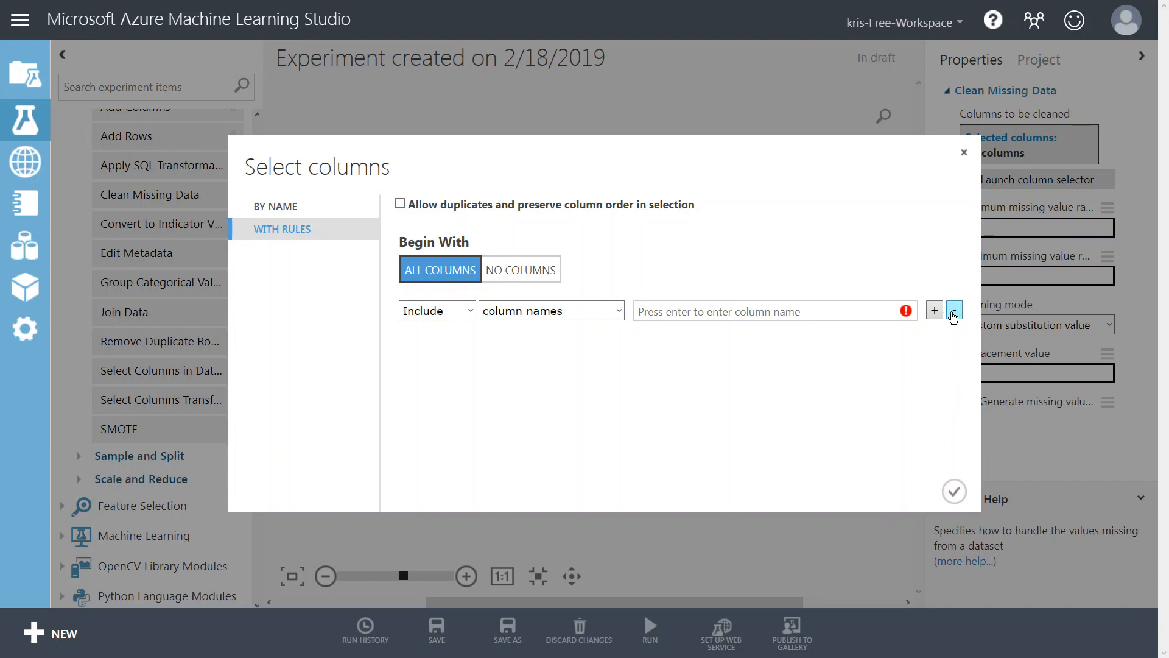
pyautogui.click(954, 309)
pyautogui.click(953, 491)
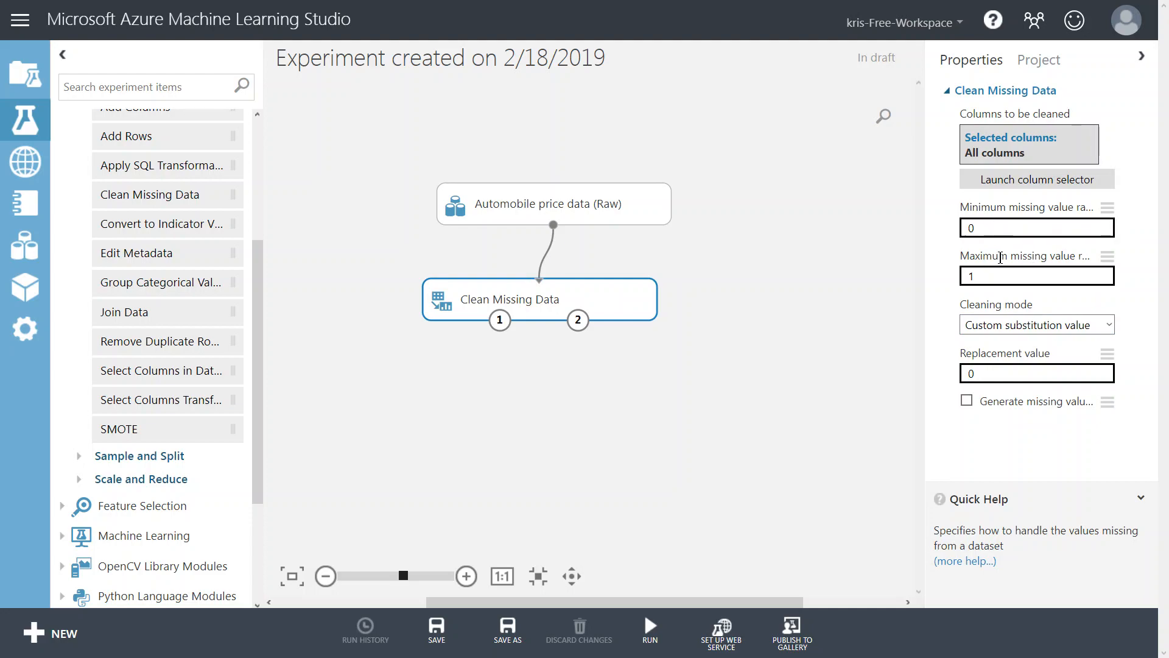
# Set the Clean Missing Data cleaning mode to Remove entire row.
pyautogui.click(994, 260)
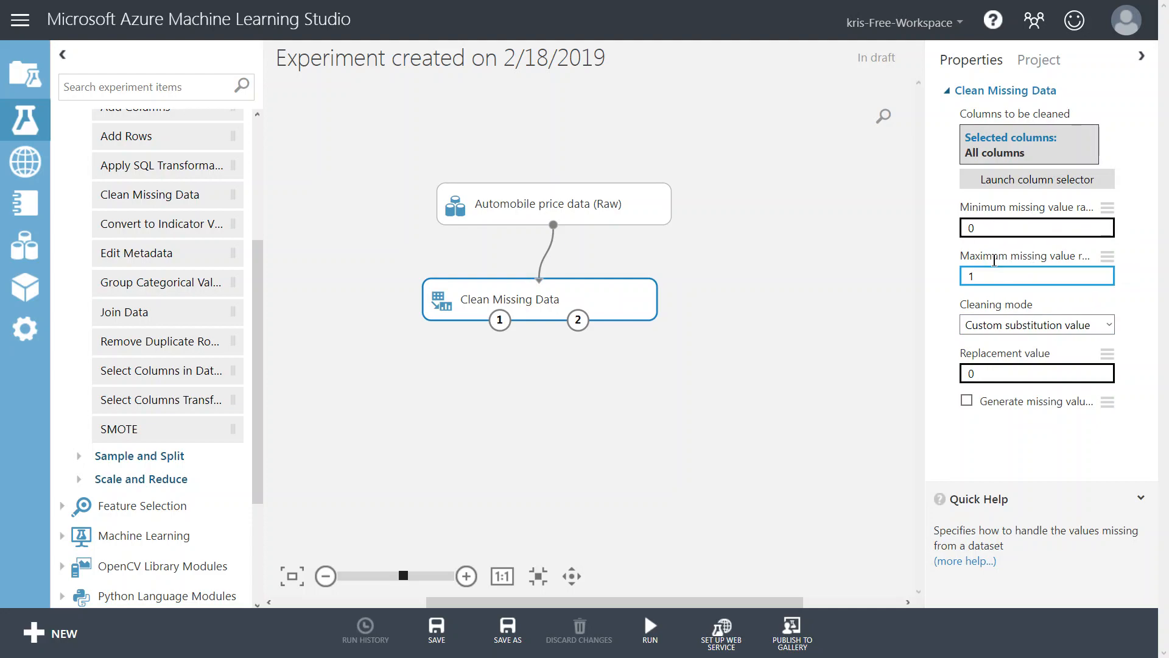
pyautogui.click(1078, 324)
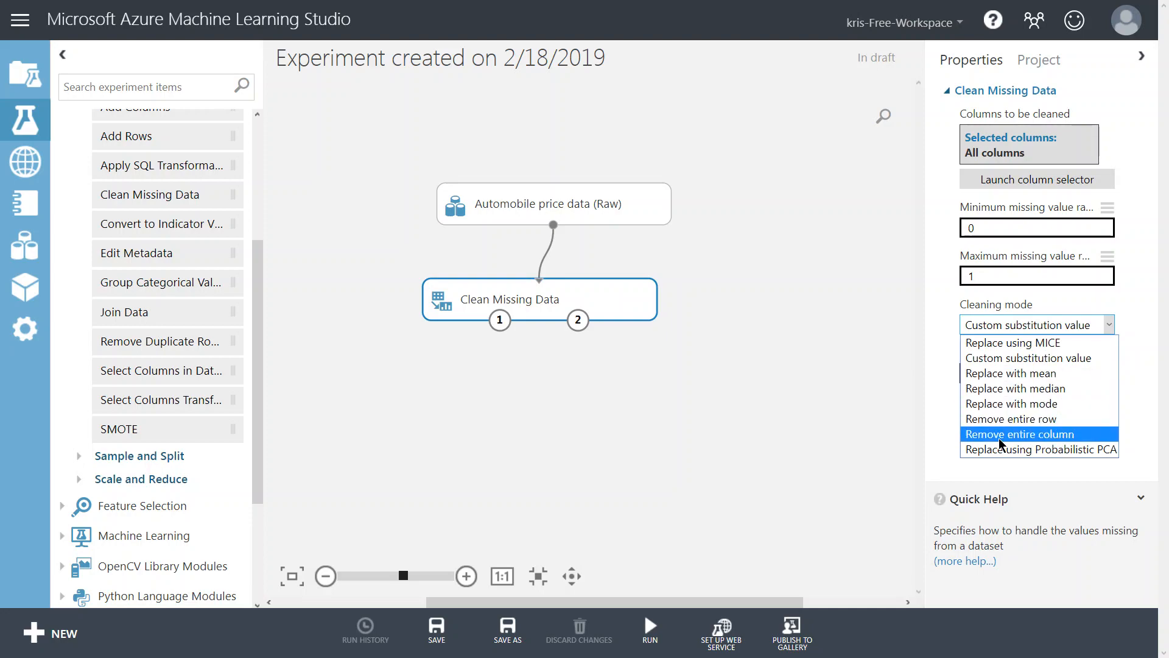
pyautogui.click(1045, 420)
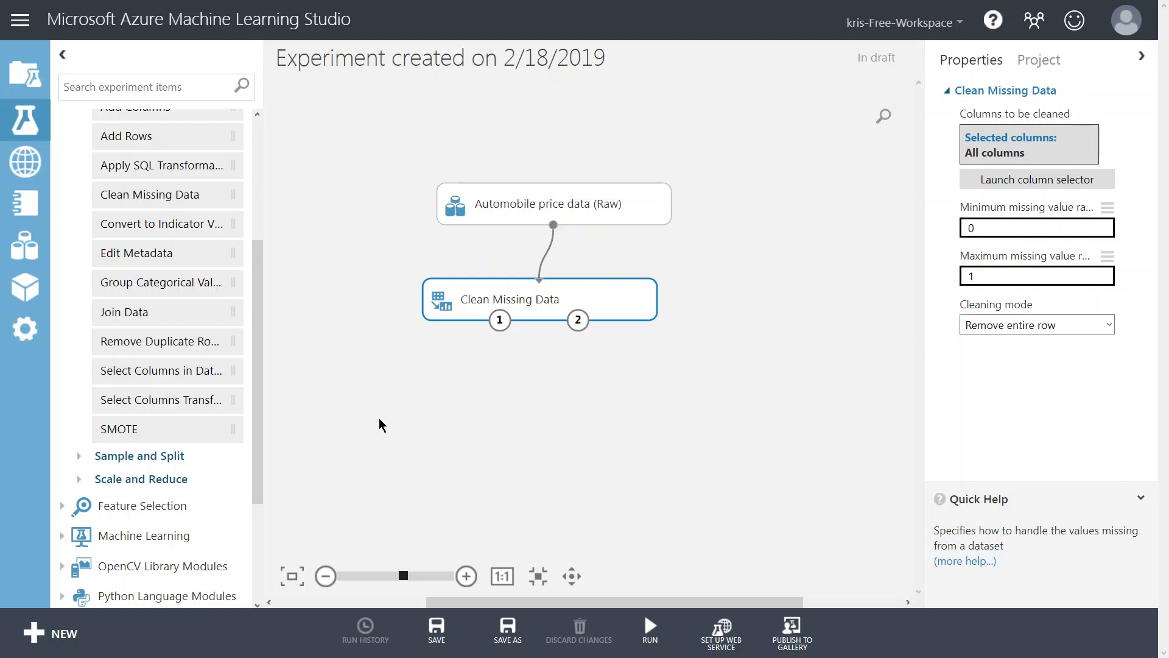
# Add a Split Data module below Clean Missing Data and connect the cleaned dataset output to its input.
pyautogui.scroll(4, 258, 396)
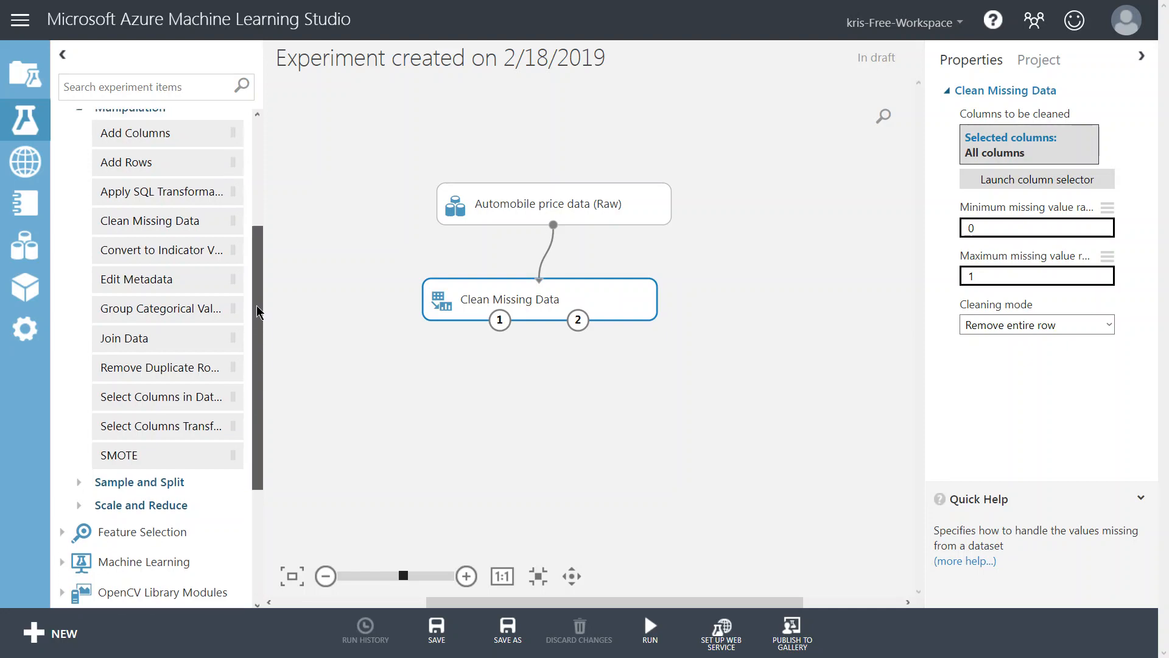
pyautogui.click(77, 297)
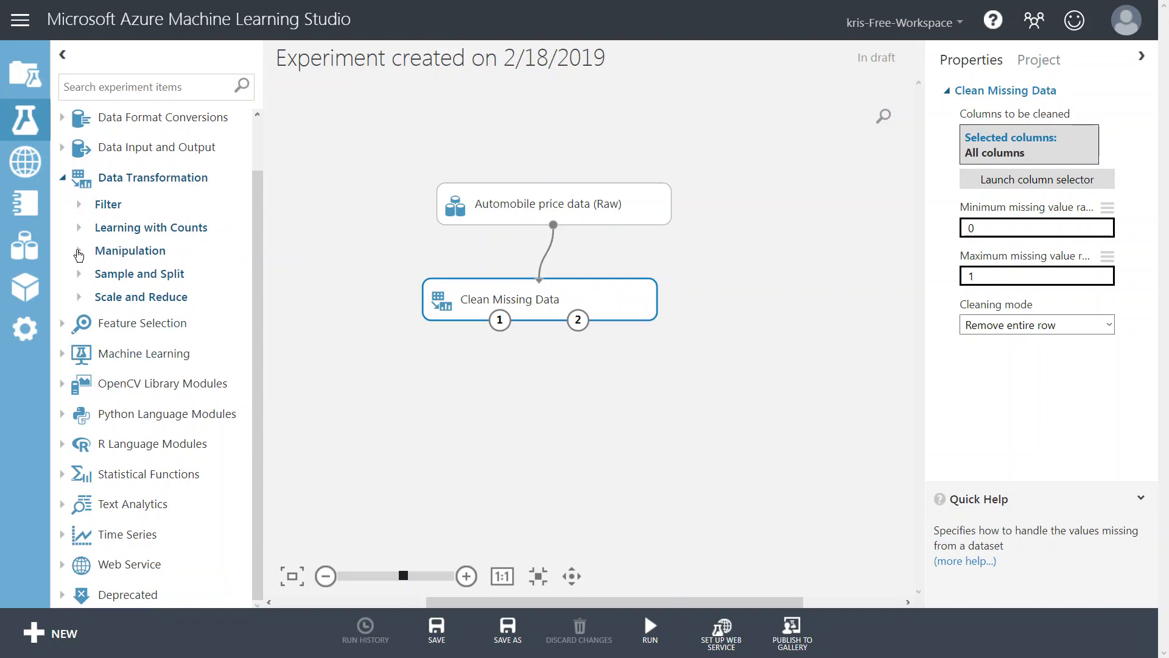
pyautogui.click(80, 276)
pyautogui.moveTo(125, 329); pyautogui.dragTo(529, 399)
pyautogui.click(529, 399)
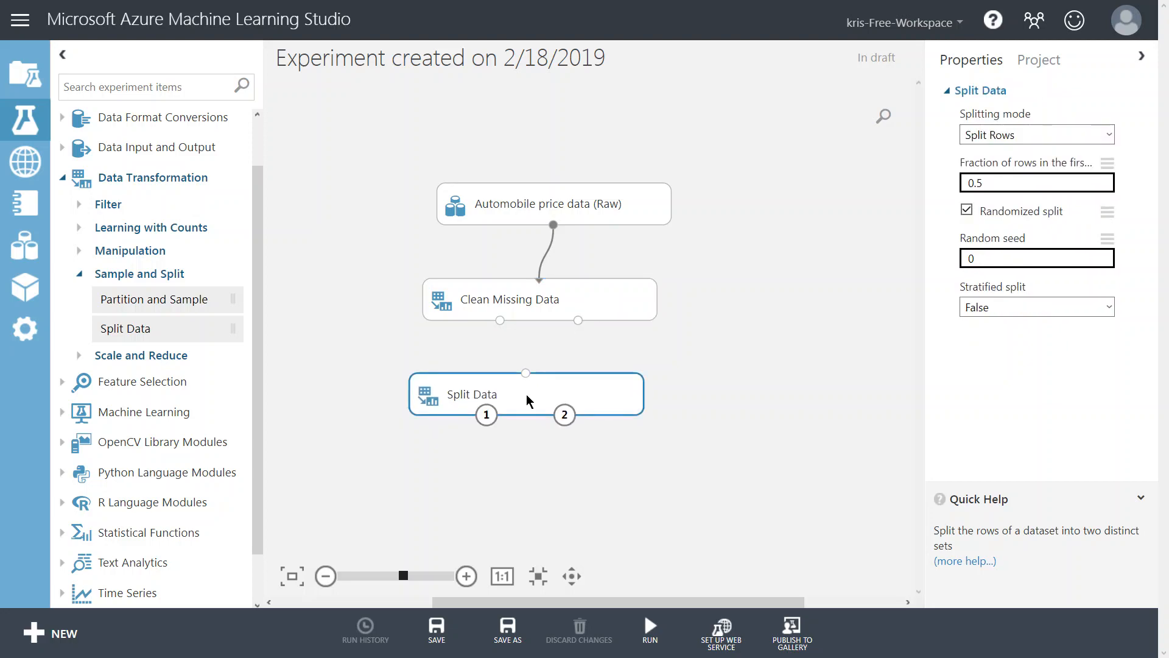
pyautogui.moveTo(500, 321); pyautogui.dragTo(526, 374)
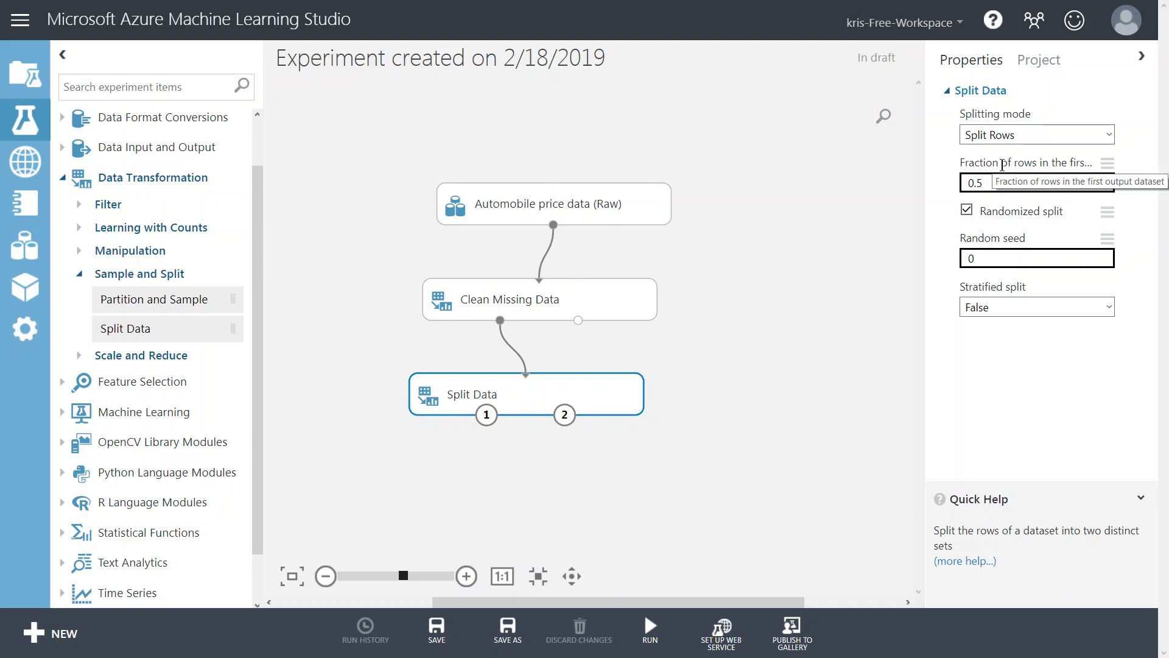
# Set the Split Data fraction of rows in the first output dataset to 0.7.
pyautogui.click(996, 184)
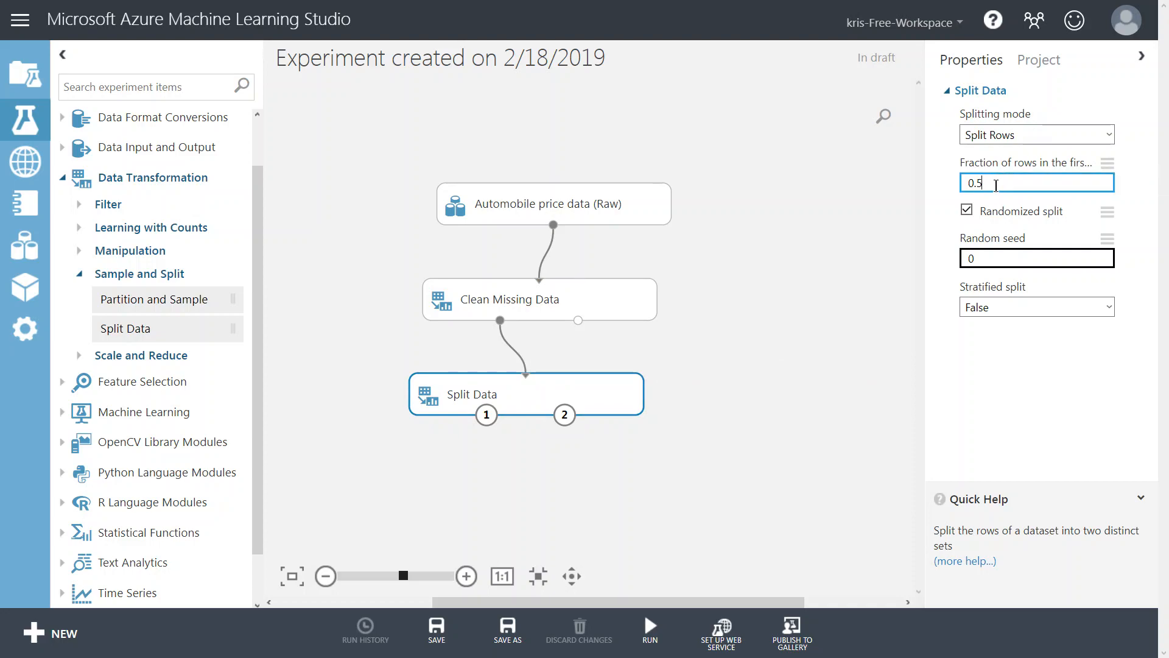
pyautogui.press('BackSpace')
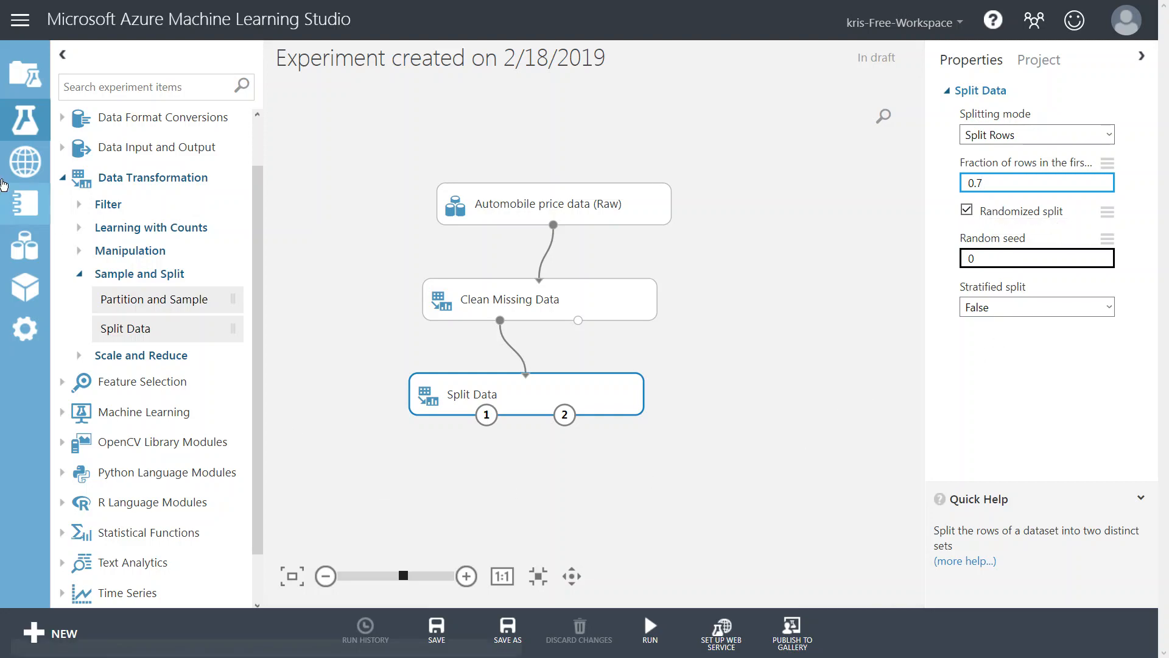
# Add a Linear Regression module from the Machine Learning regression models to the canvas beside Split Data.
pyautogui.click(63, 181)
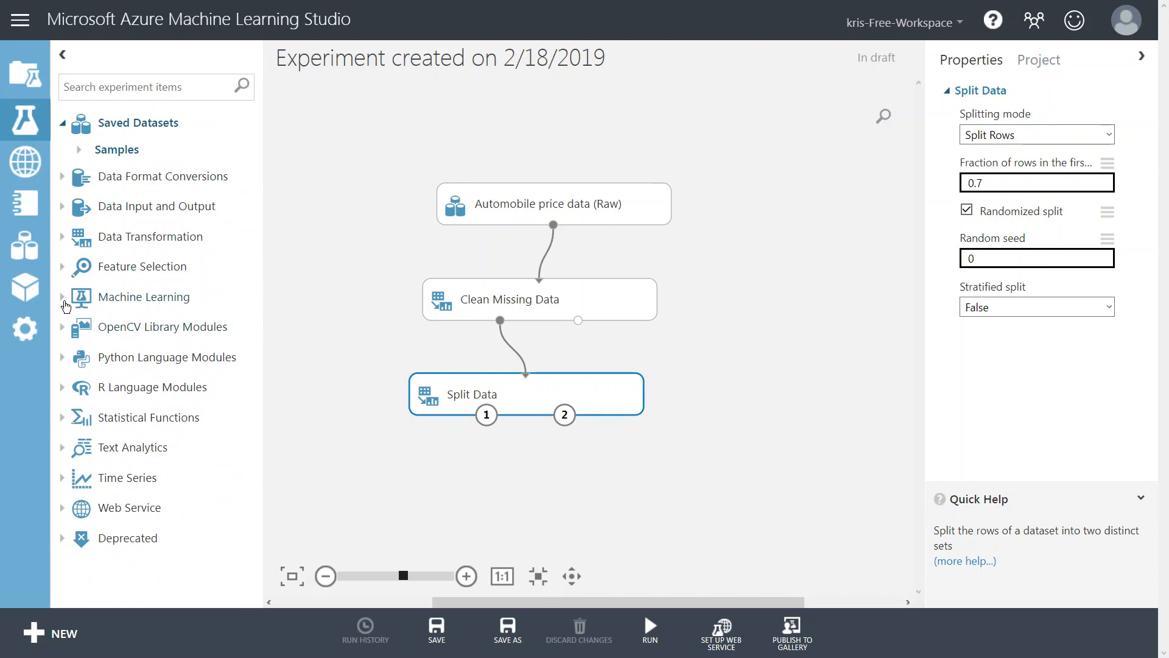
pyautogui.click(62, 299)
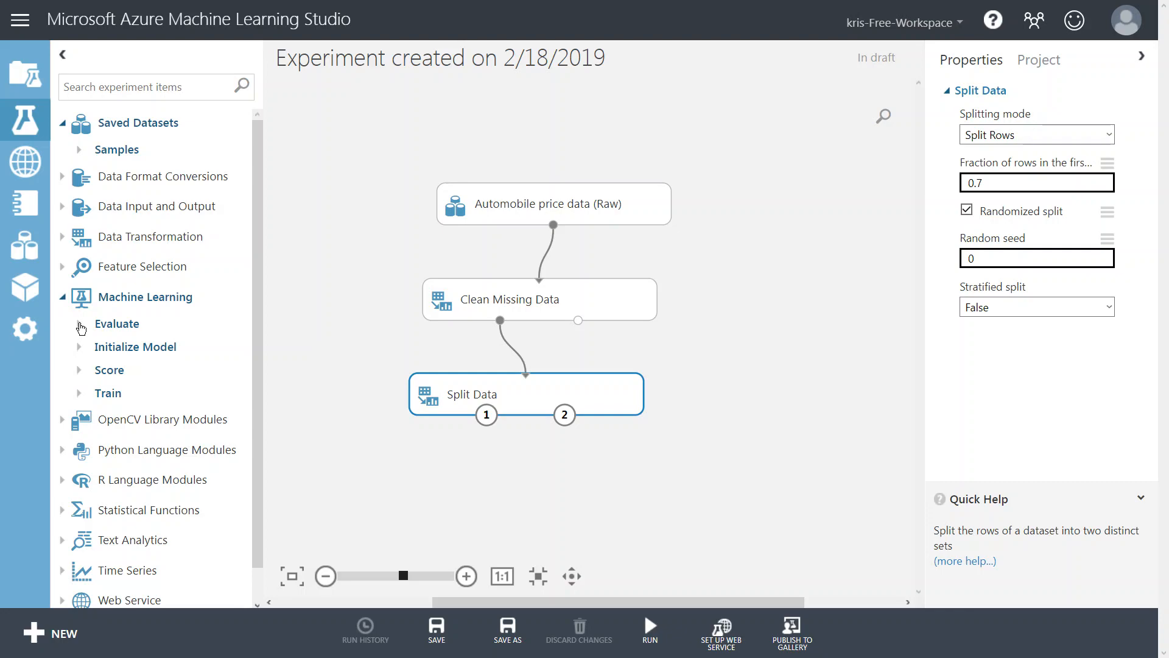
pyautogui.click(79, 324)
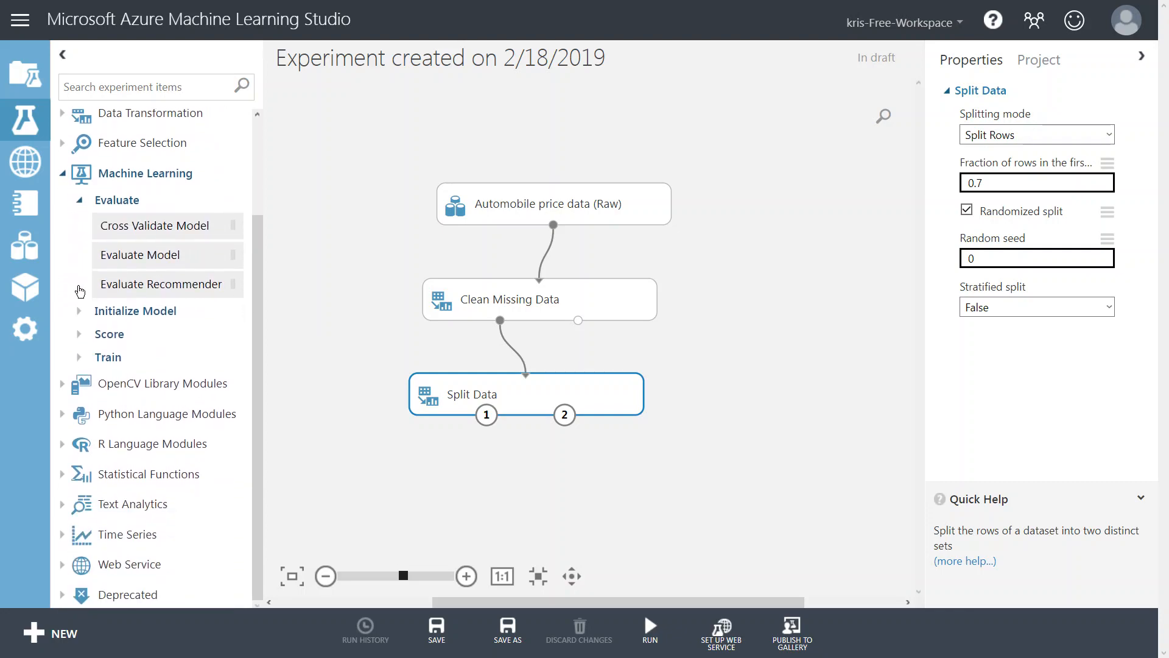
pyautogui.click(80, 361)
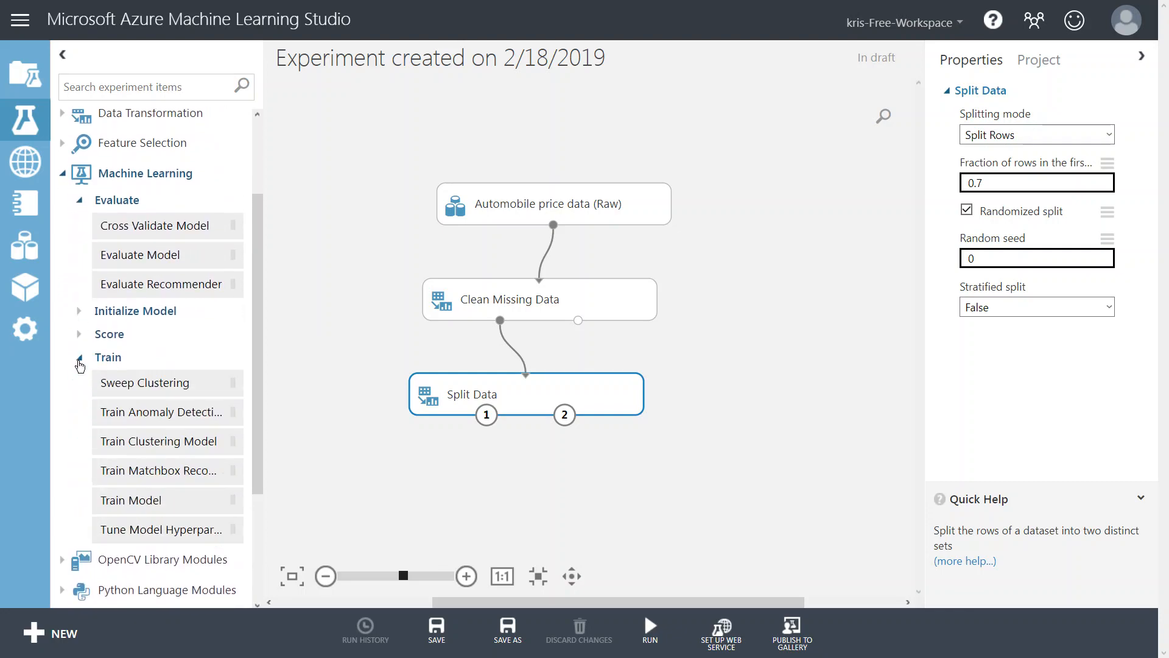
pyautogui.scroll(-2, 84, 321)
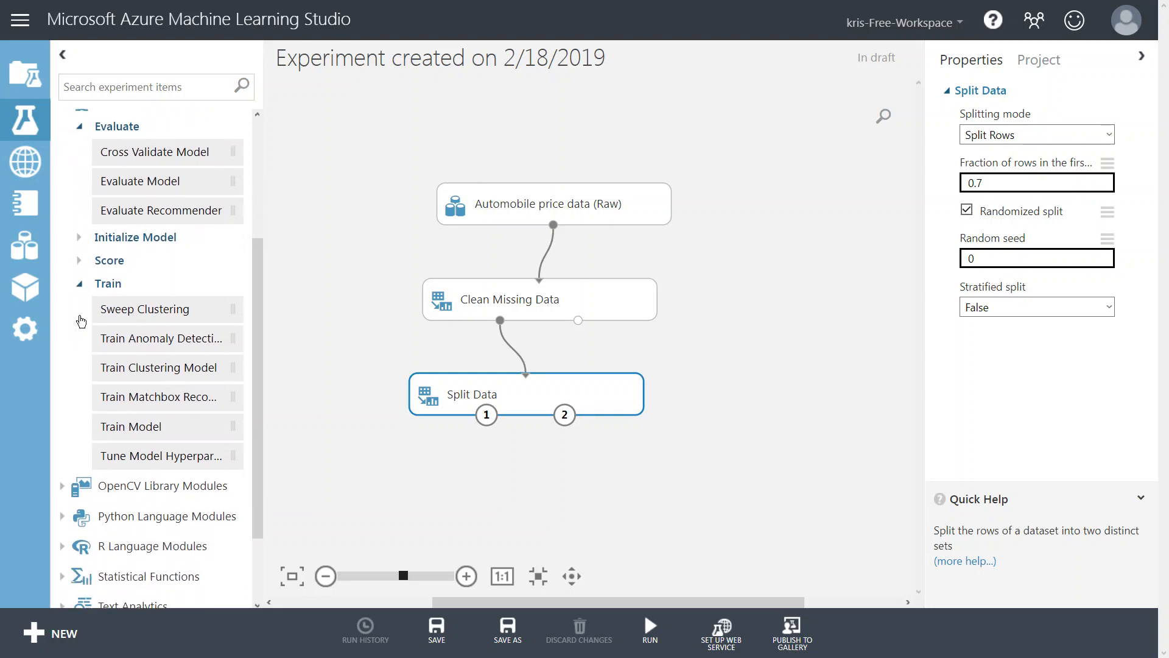
pyautogui.scroll(2, 84, 321)
pyautogui.click(79, 312)
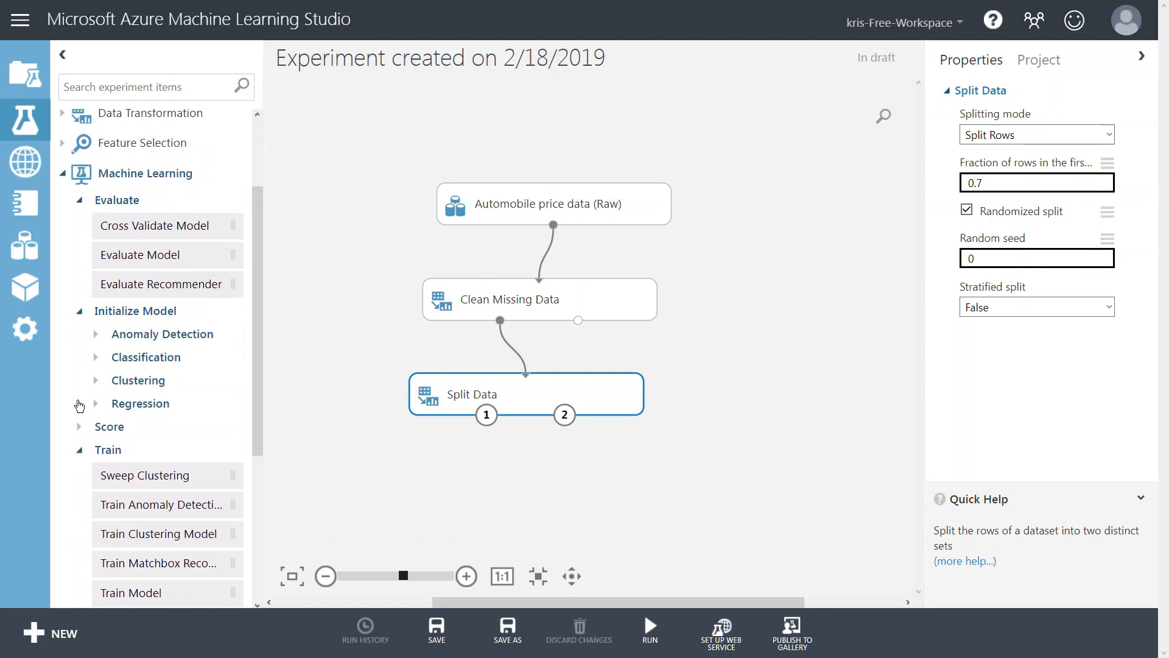
pyautogui.click(79, 426)
pyautogui.scroll(-3, 163, 335)
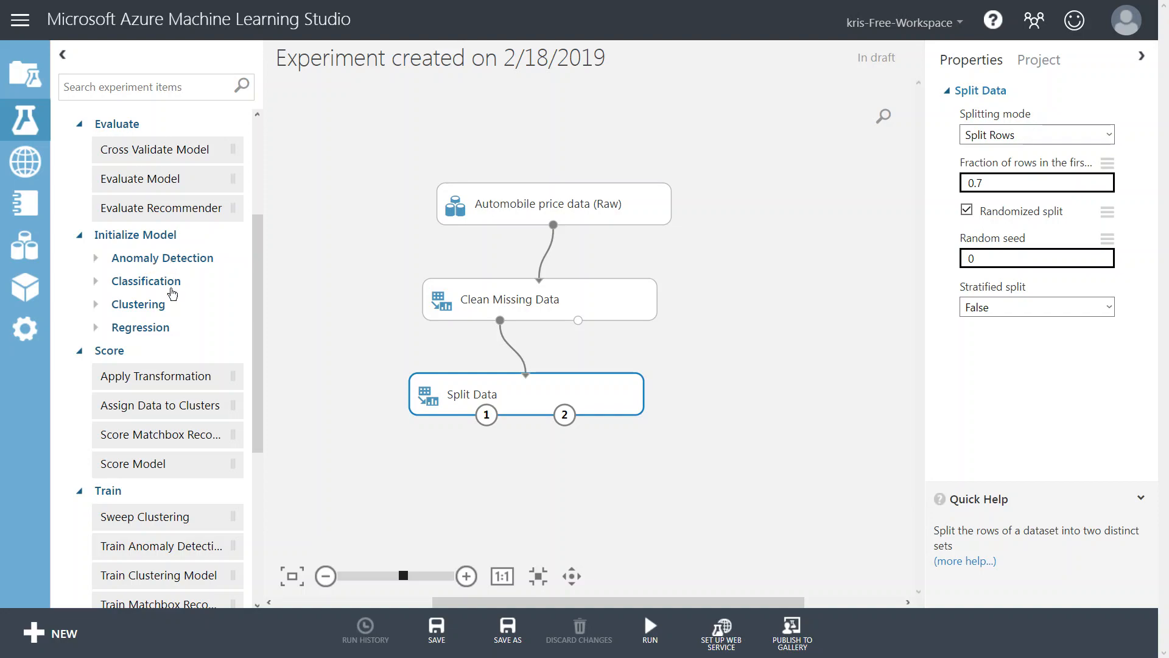
pyautogui.click(95, 331)
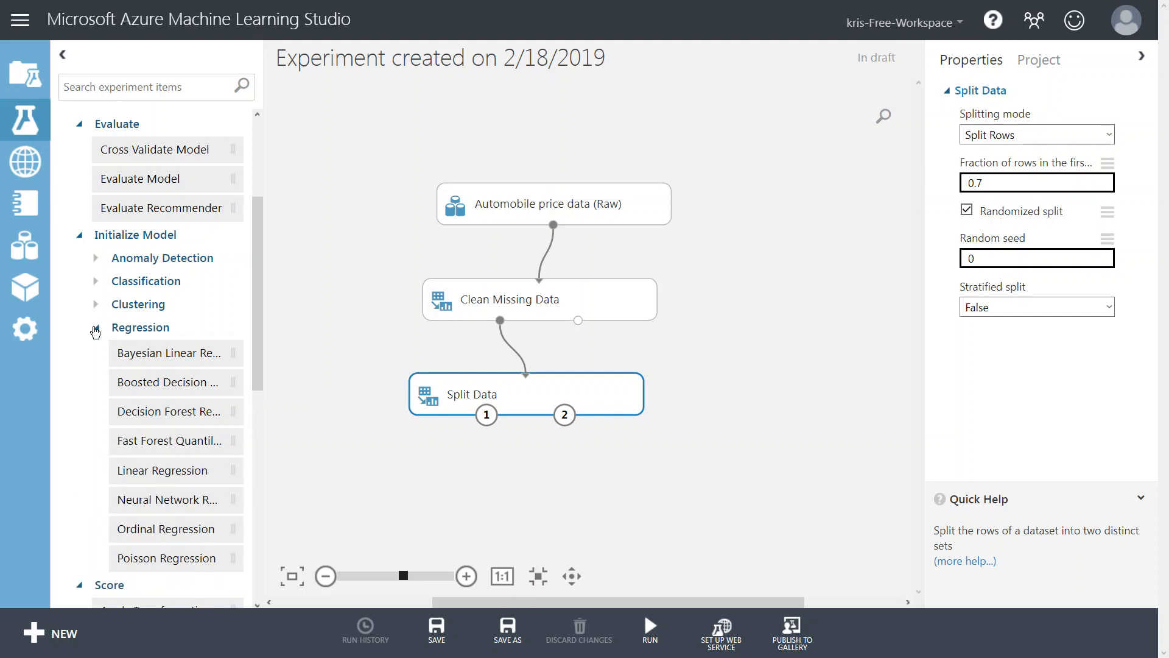
pyautogui.scroll(-1, 177, 396)
pyautogui.moveTo(178, 397); pyautogui.dragTo(365, 458)
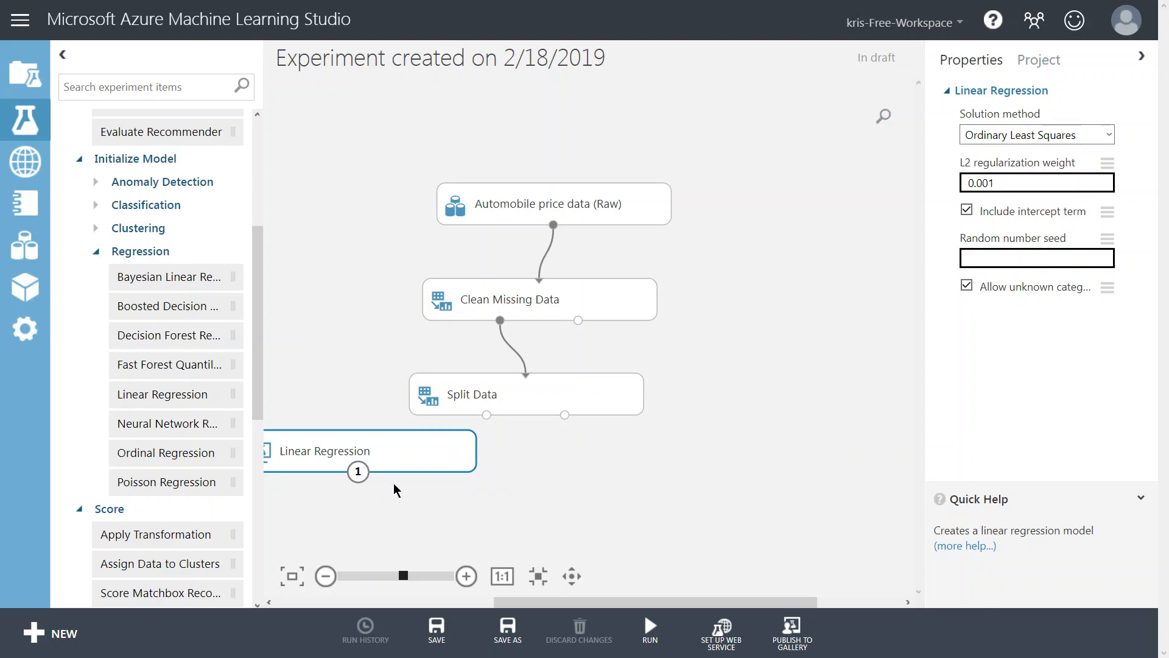
# Add a Train Model module to the canvas below Linear Regression and Split Data.
pyautogui.click(98, 254)
pyautogui.scroll(-2, 122, 366)
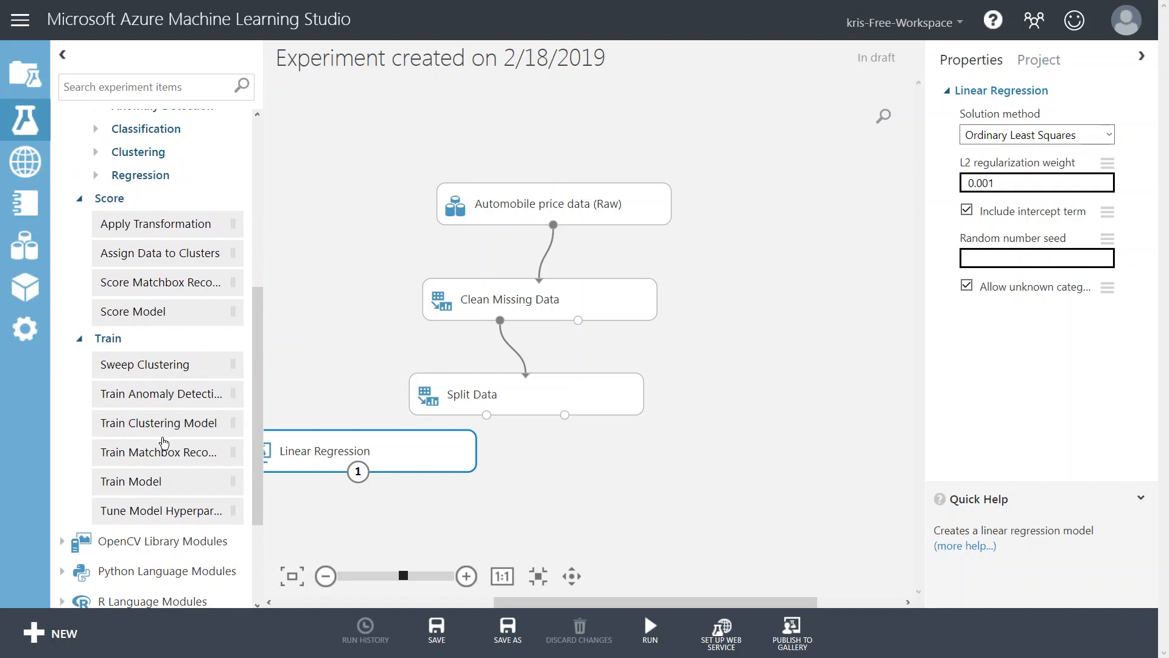
pyautogui.moveTo(142, 487); pyautogui.dragTo(491, 522)
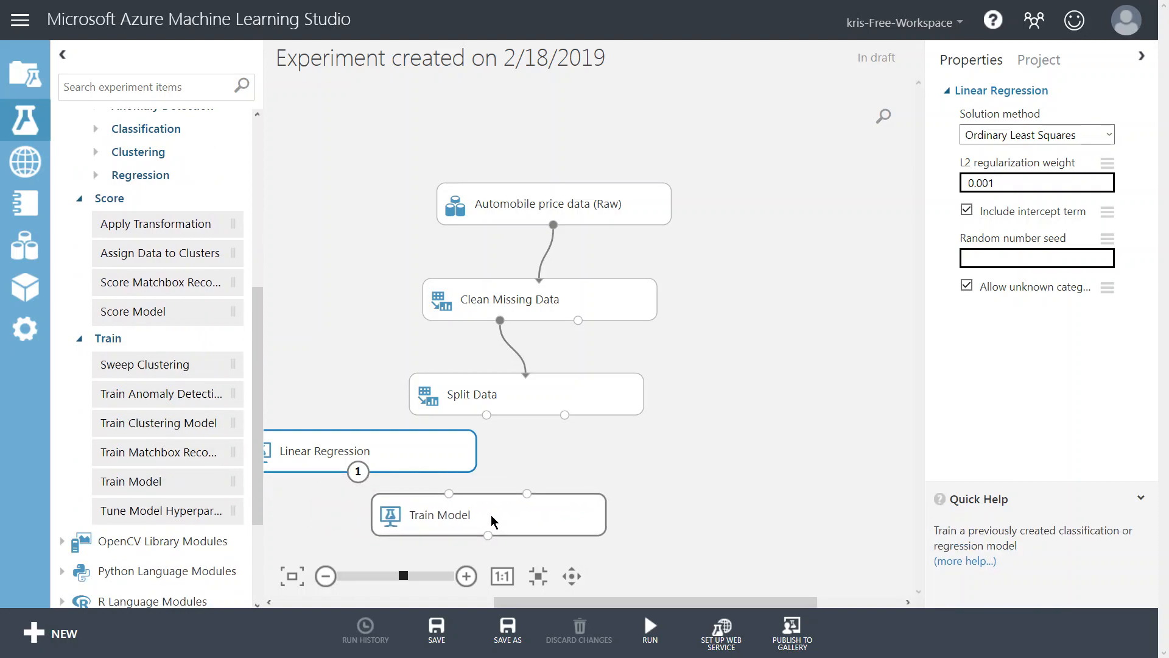
pyautogui.click(492, 516)
# Connect the Linear Regression output and the first Split Data output to the two Train Model inputs.
pyautogui.scroll(-2, 705, 371)
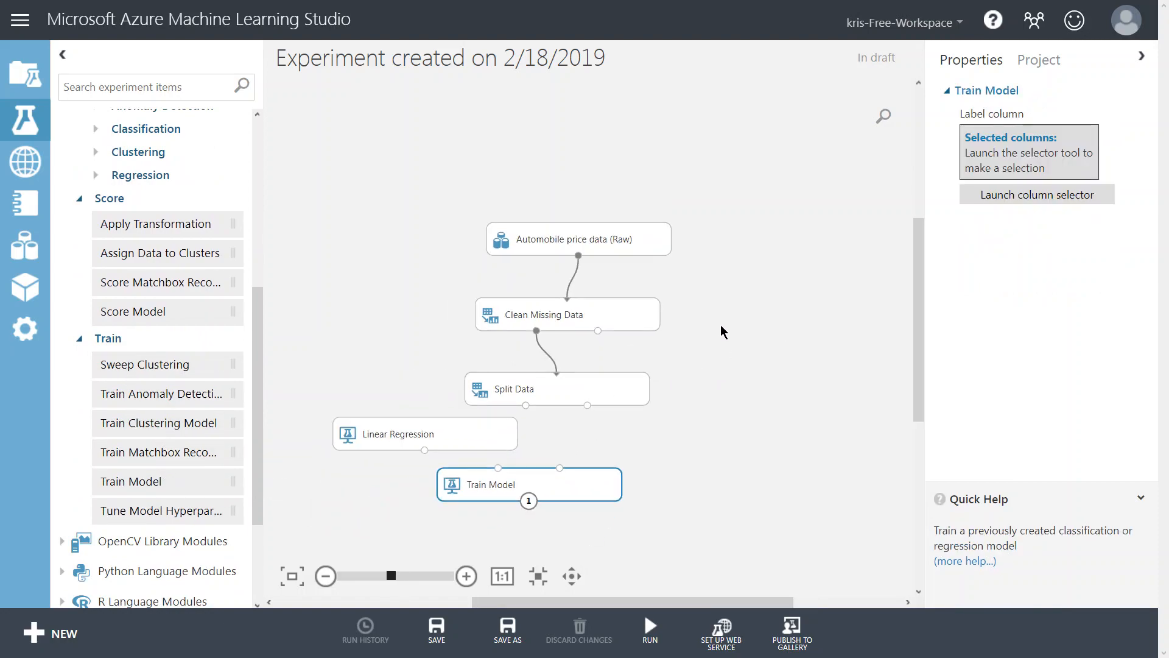
pyautogui.moveTo(918, 392); pyautogui.dragTo(922, 432)
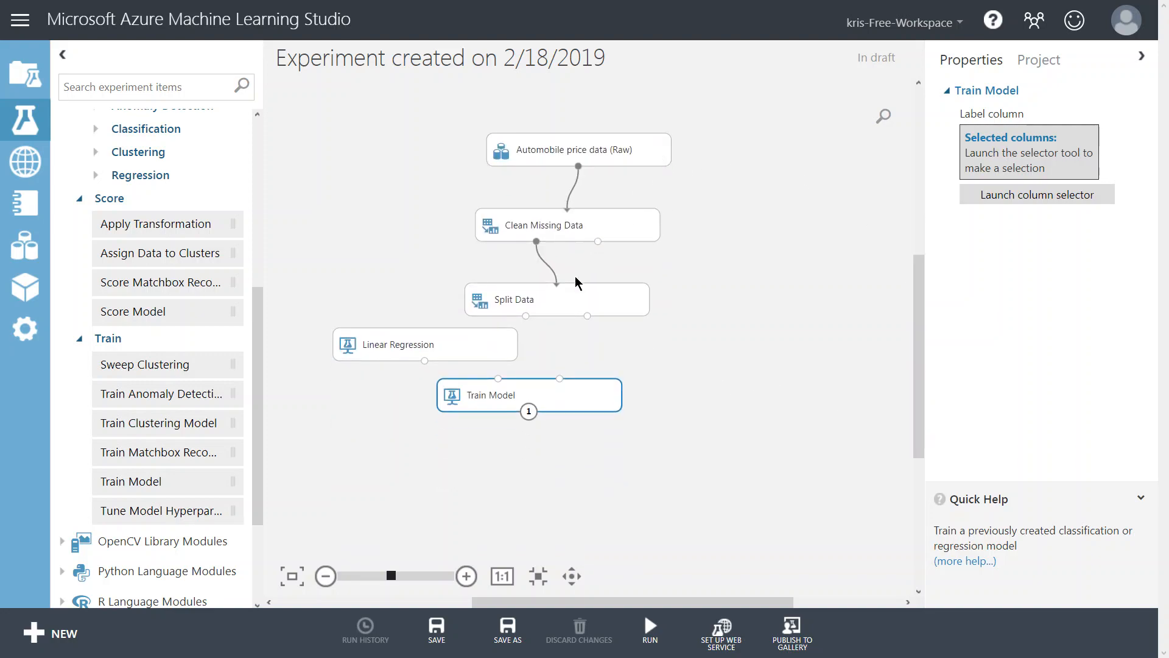
pyautogui.moveTo(460, 344); pyautogui.dragTo(498, 379)
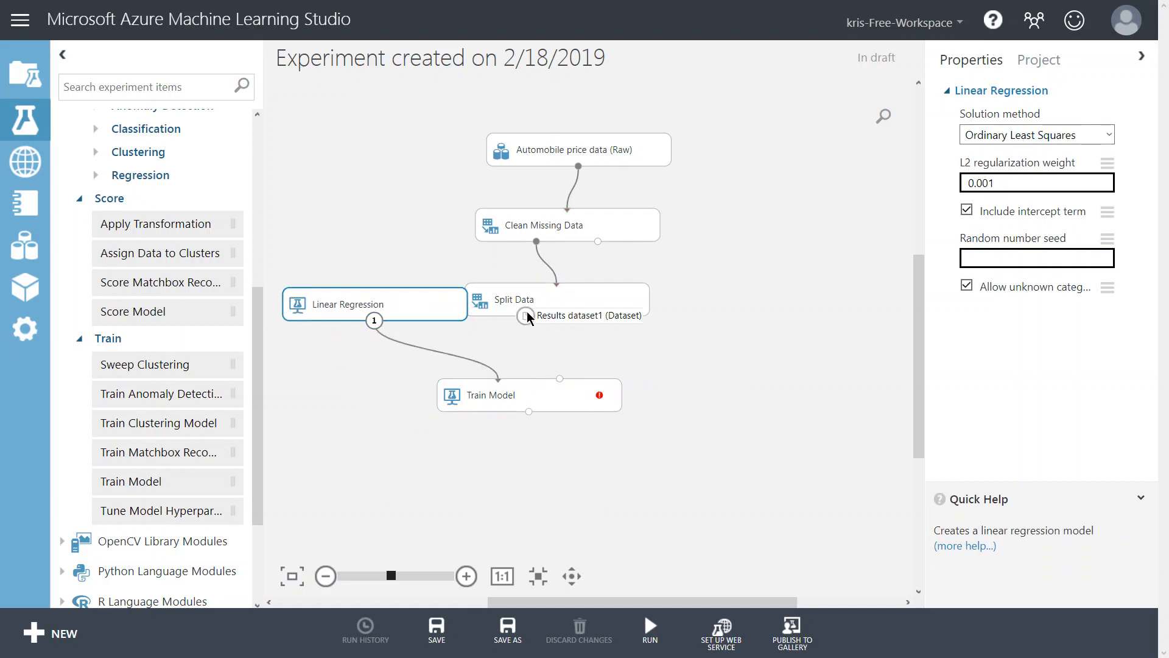
pyautogui.moveTo(525, 316); pyautogui.dragTo(560, 395)
pyautogui.click(561, 395)
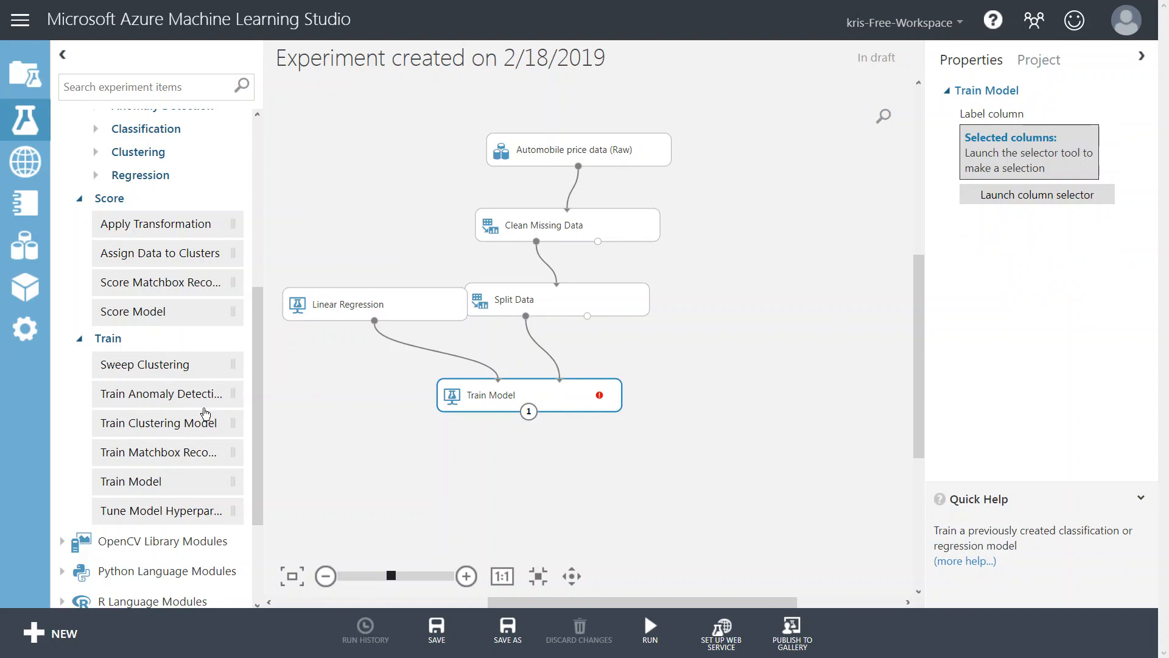
# Add Score Model and Evaluate Model modules below Train Model, chaining Train Model into Score Model into Evaluate Model.
pyautogui.moveTo(132, 311); pyautogui.dragTo(545, 477)
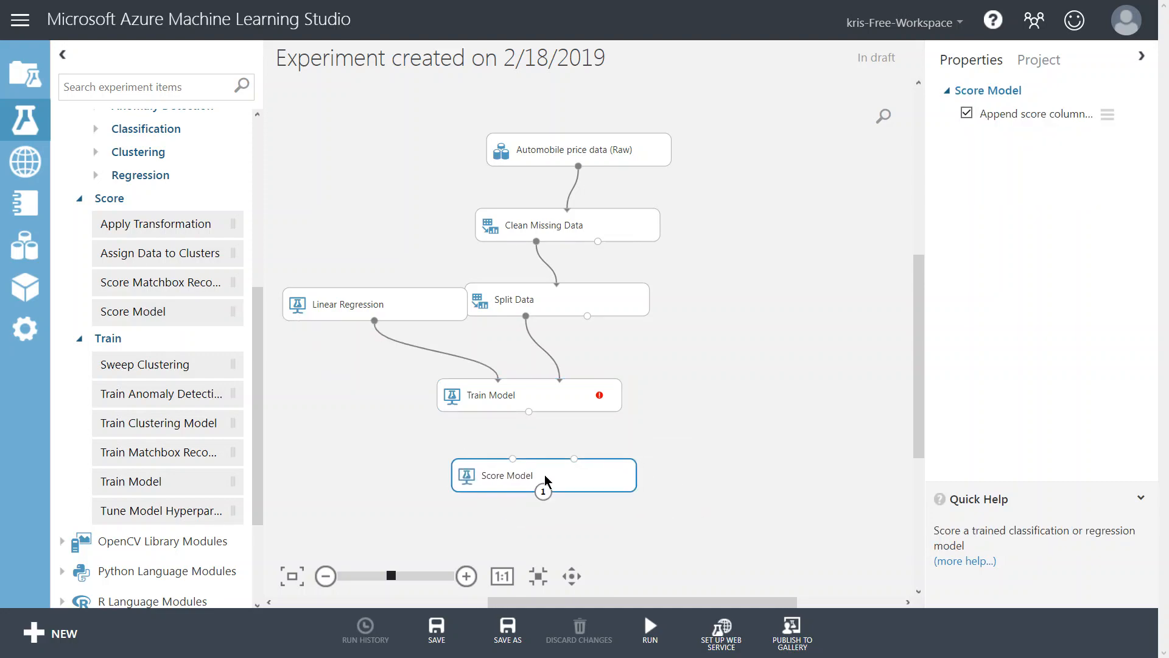
pyautogui.moveTo(528, 413); pyautogui.dragTo(514, 460)
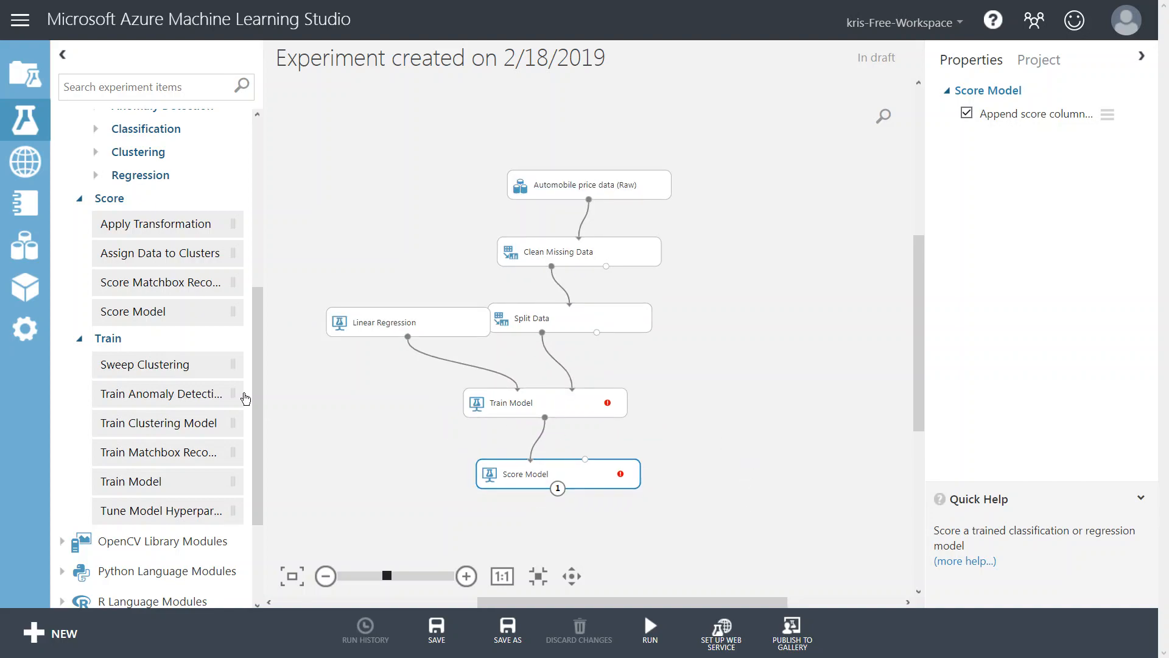
pyautogui.scroll(1, 227, 301)
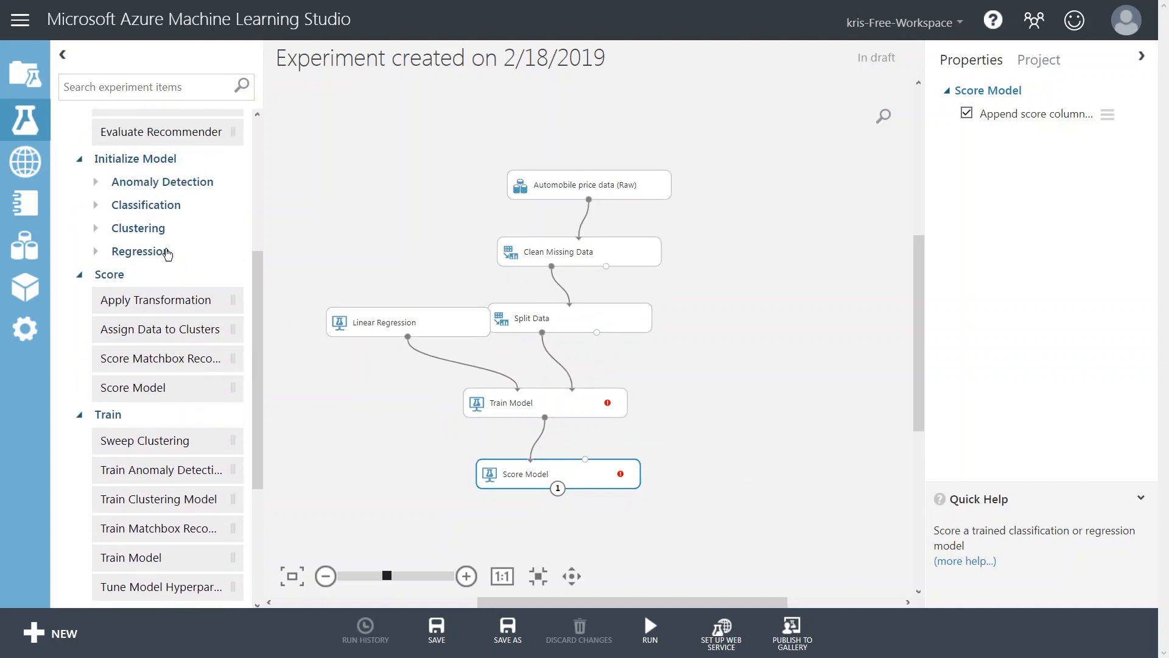
pyautogui.scroll(1, 207, 252)
pyautogui.moveTo(146, 180); pyautogui.dragTo(563, 537)
pyautogui.moveTo(557, 489)
pyautogui.mouseDown()
pyautogui.moveTo(546, 524)
pyautogui.moveTo(526, 521)
pyautogui.mouseUp()
# Move the Linear Regression module further left on the canvas.
pyautogui.moveTo(430, 327); pyautogui.dragTo(390, 331)
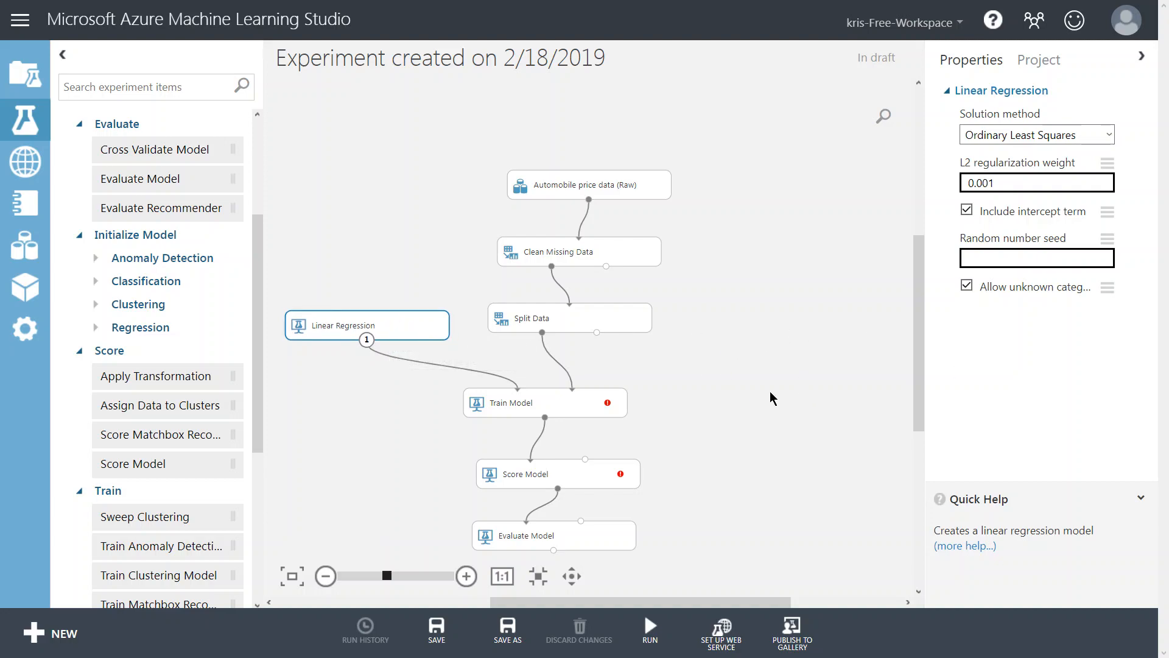
pyautogui.click(96, 328)
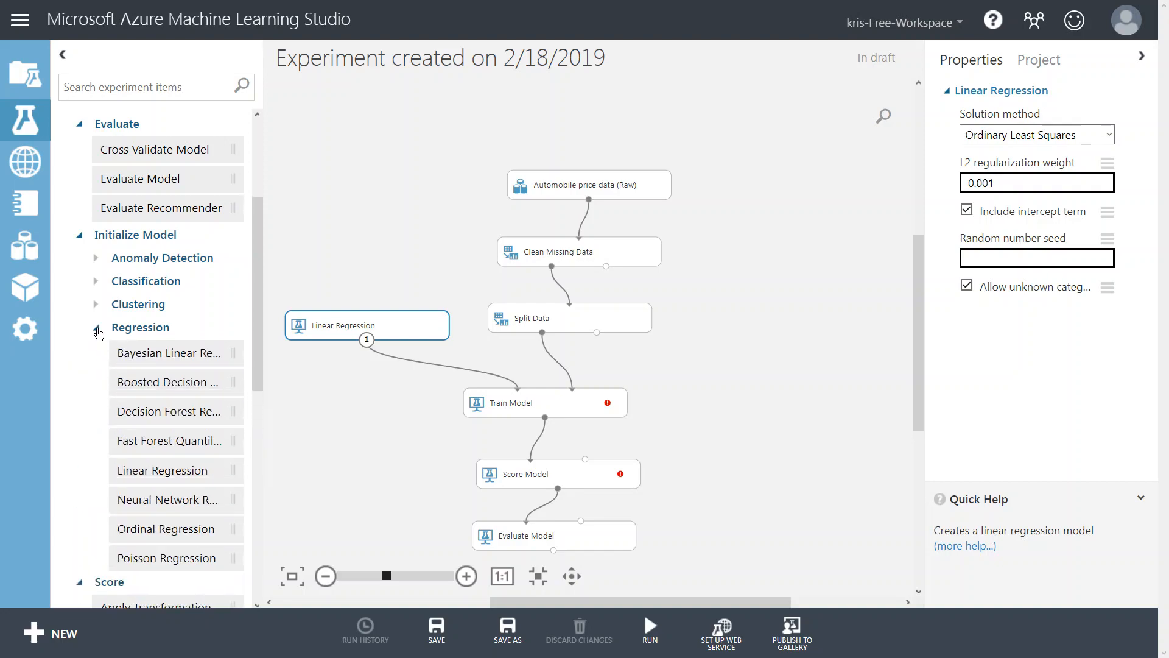
pyautogui.scroll(-1, 107, 371)
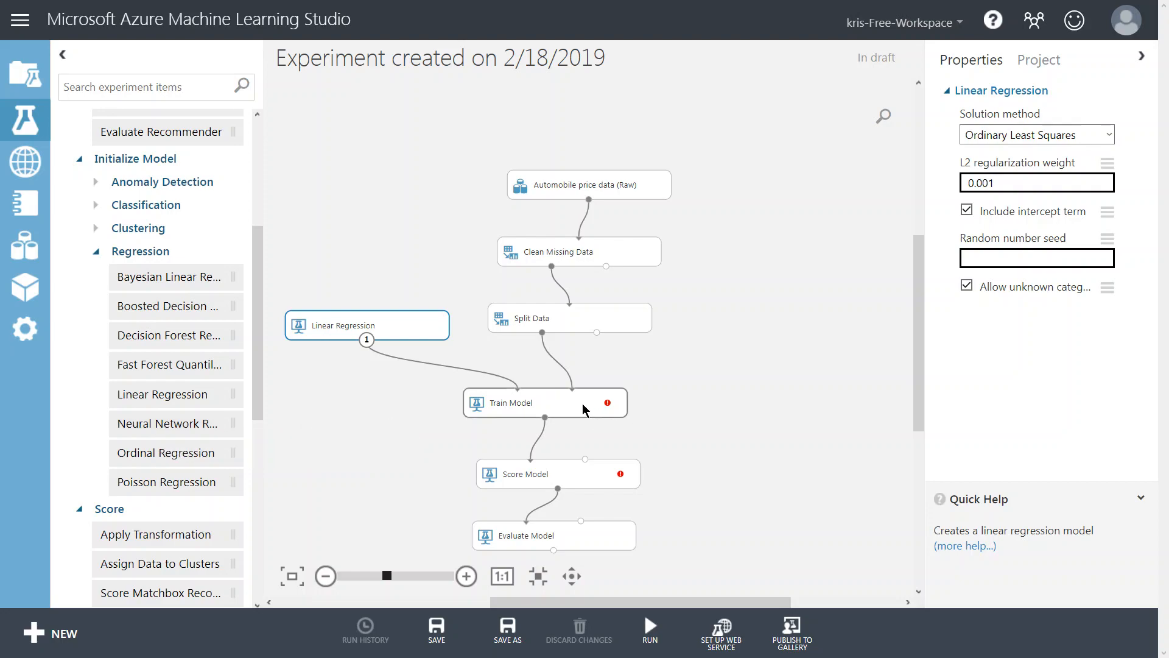
pyautogui.scroll(-1, 731, 354)
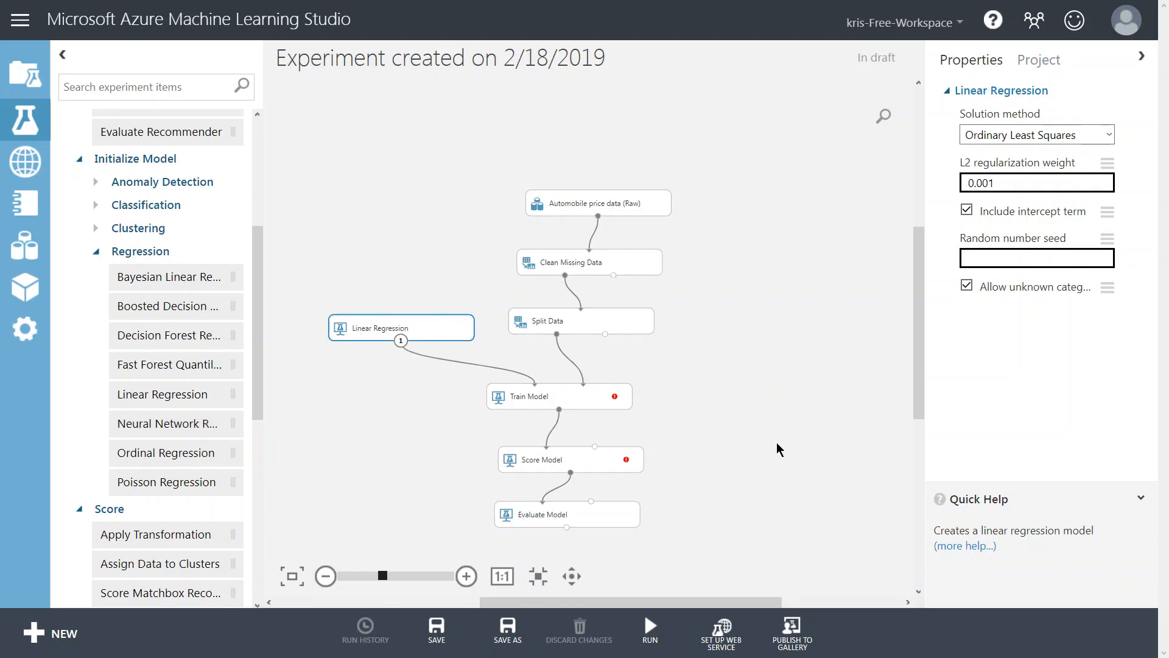
pyautogui.moveTo(616, 399)
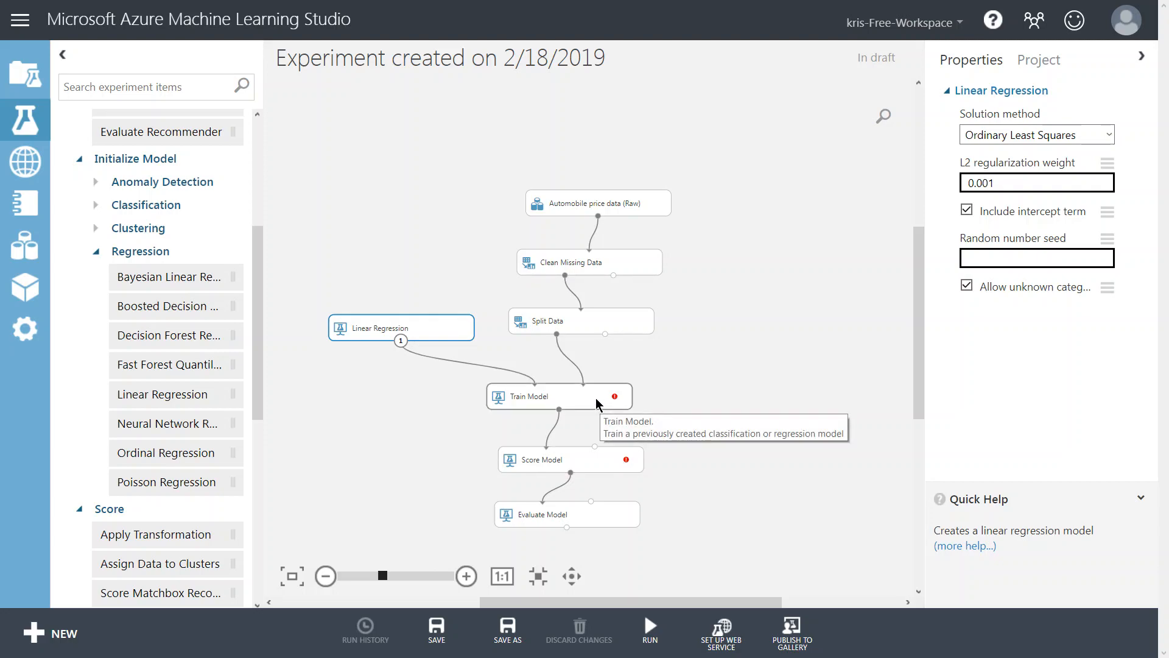
# Set the Train Model label column to price using the column selector.
pyautogui.click(597, 403)
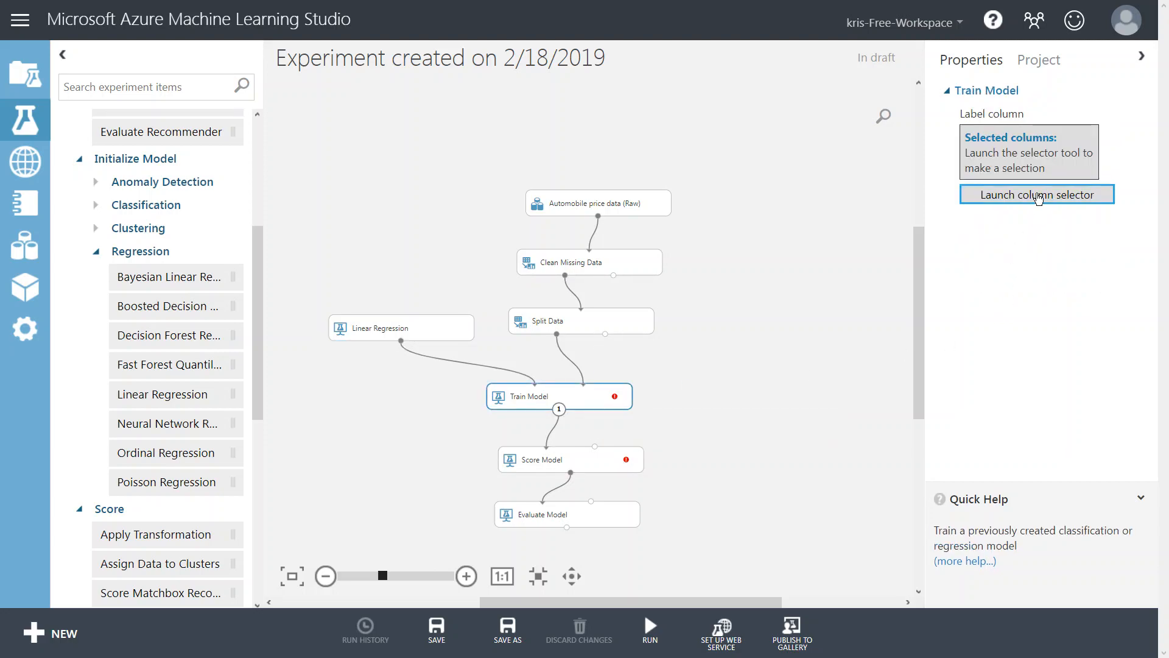
pyautogui.click(1038, 195)
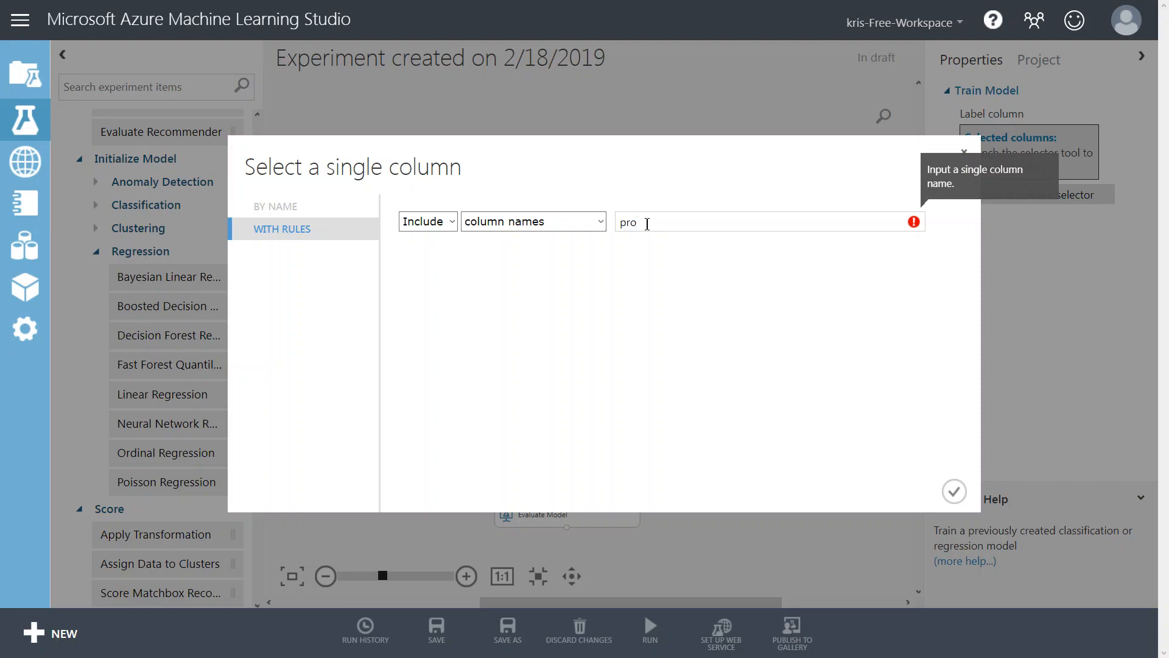
pyautogui.press('BackSpace')
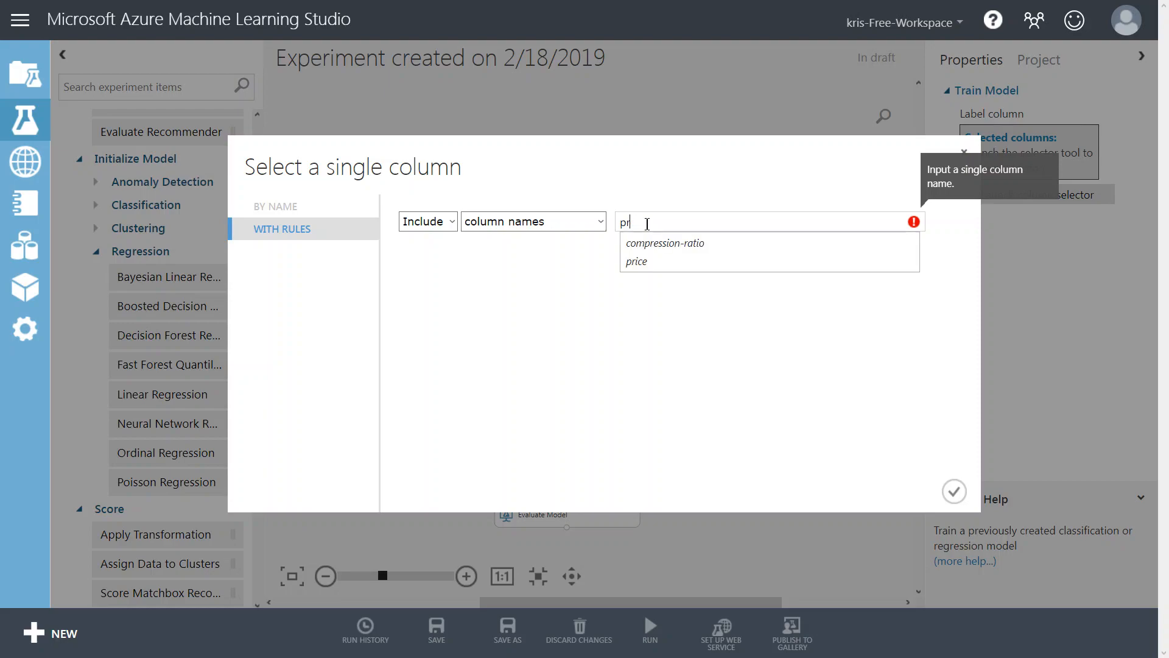
pyautogui.click(633, 267)
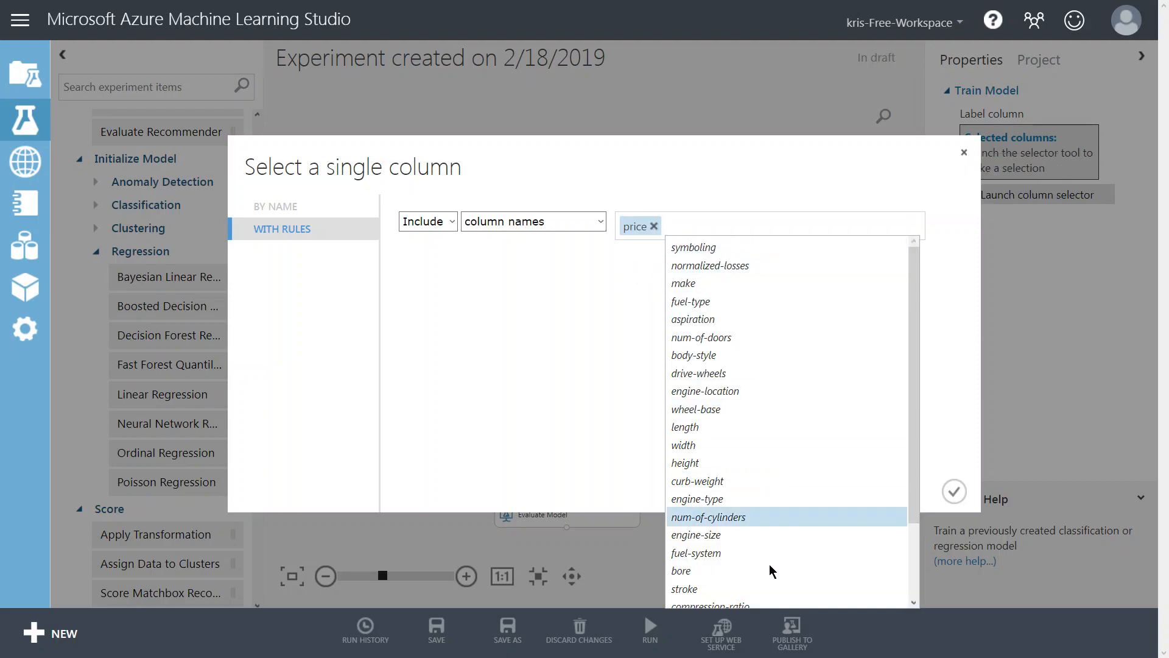
pyautogui.click(569, 318)
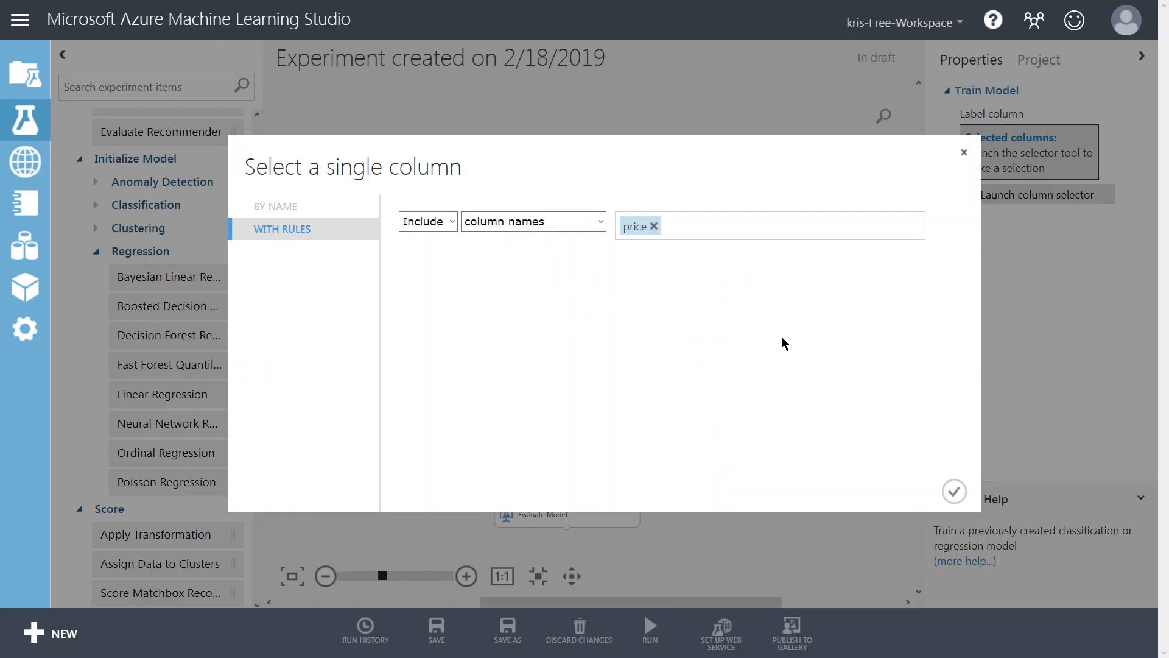
pyautogui.click(954, 491)
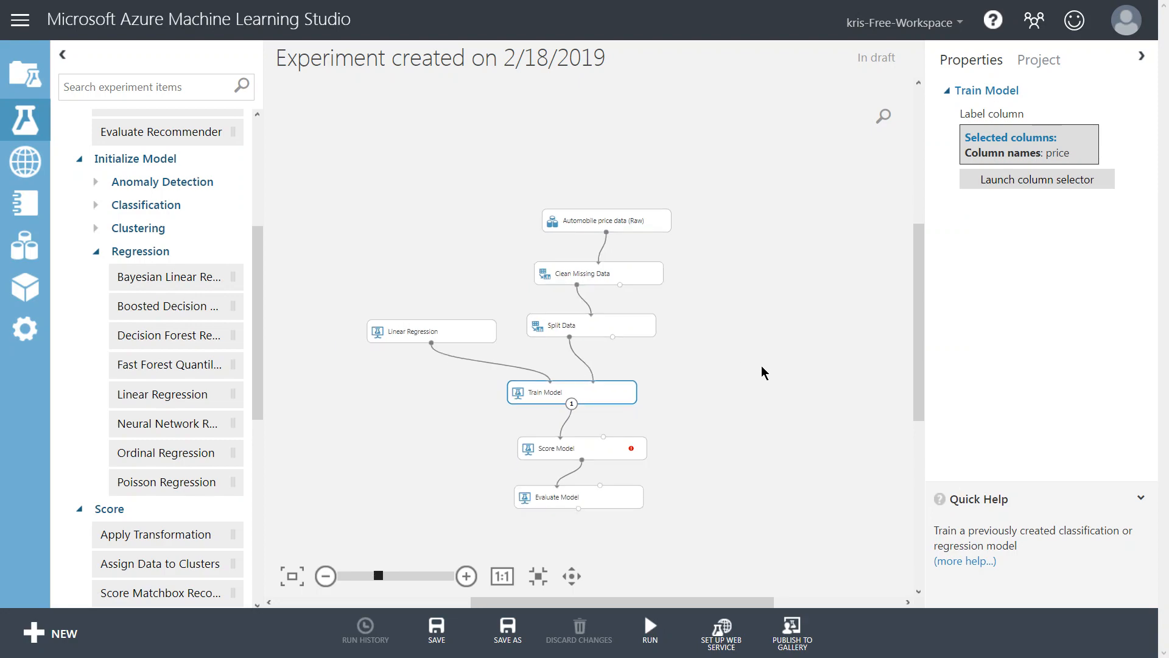
pyautogui.click(608, 453)
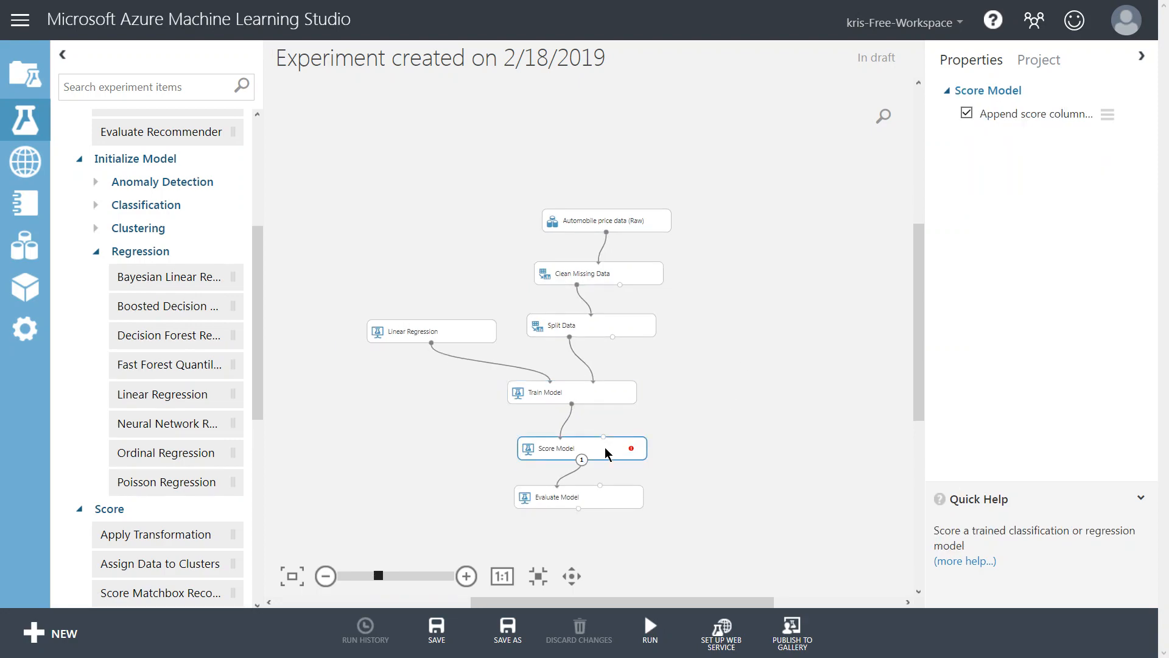
pyautogui.rightClick(620, 454)
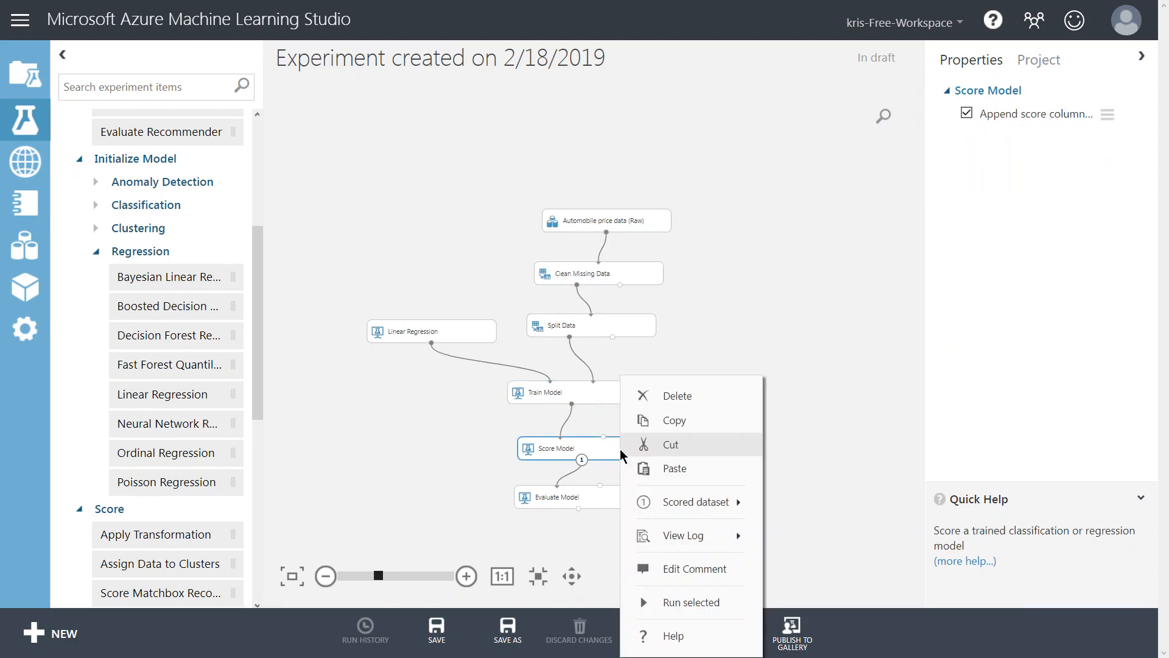
pyautogui.click(589, 453)
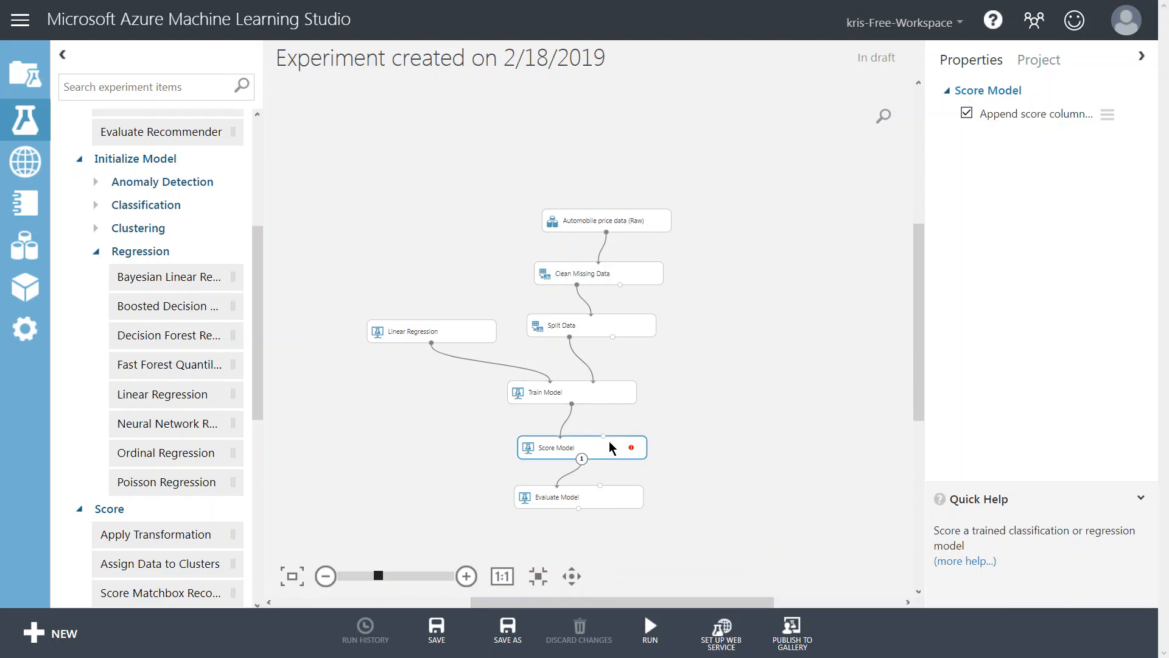
# Connect the second Split Data output to the Score Model's dataset input and shift Train Model left.
pyautogui.moveTo(557, 401); pyautogui.dragTo(527, 398)
pyautogui.moveTo(613, 336); pyautogui.dragTo(604, 438)
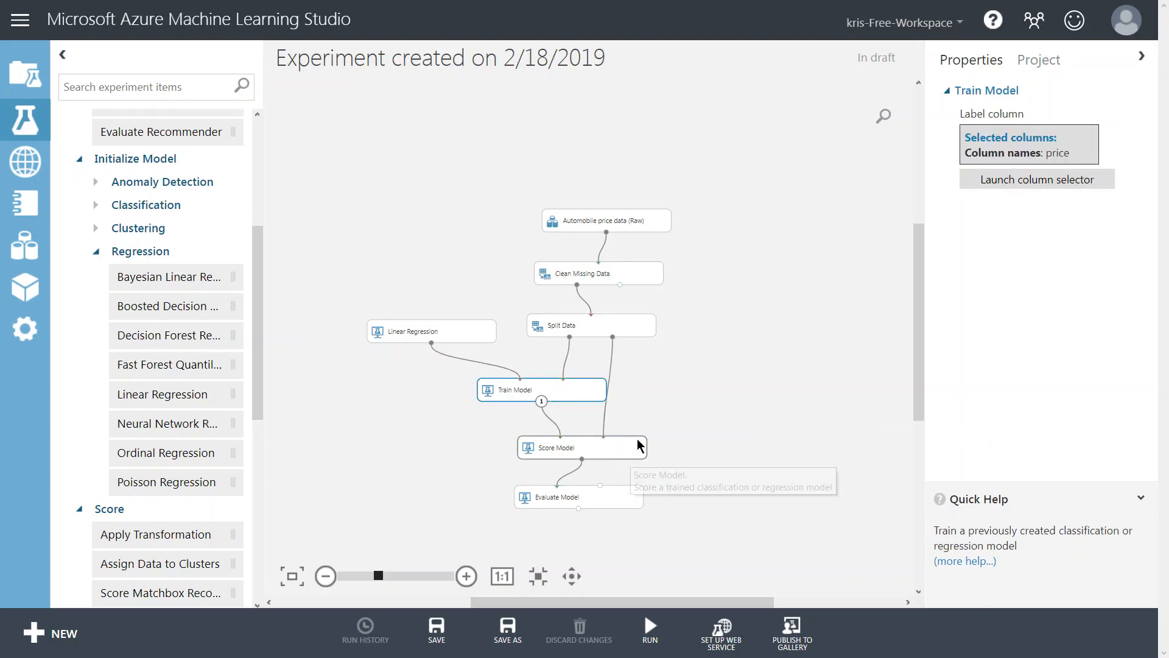
pyautogui.moveTo(561, 391); pyautogui.dragTo(541, 395)
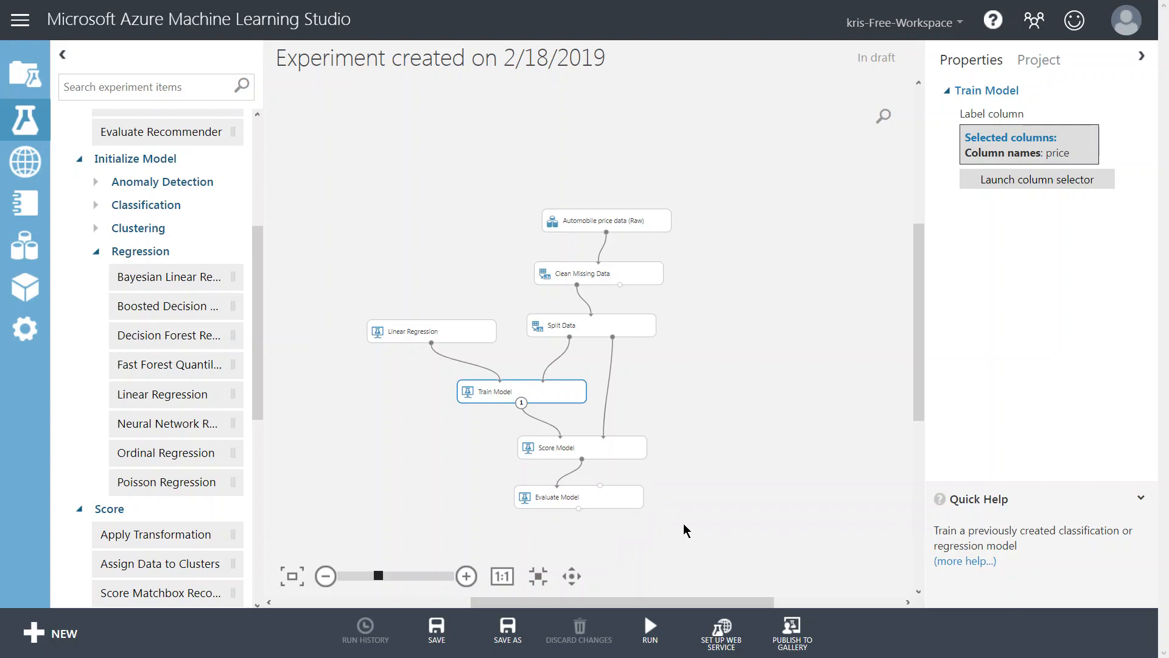
# Run the whole experiment.
pyautogui.click(737, 498)
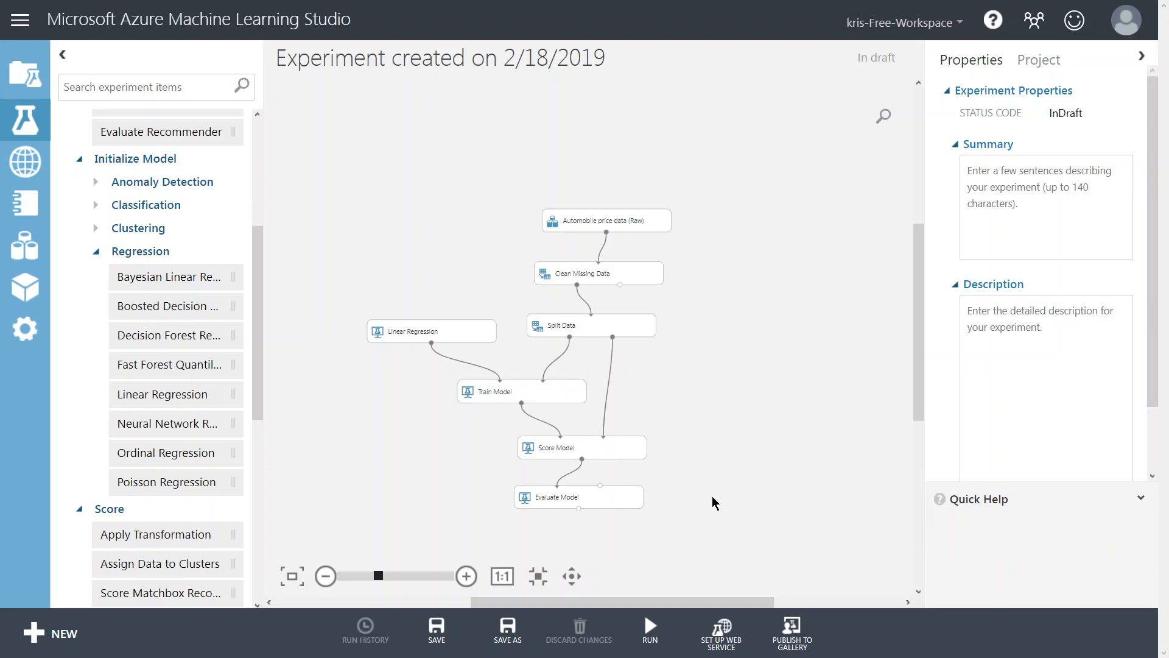
pyautogui.moveTo(650, 630)
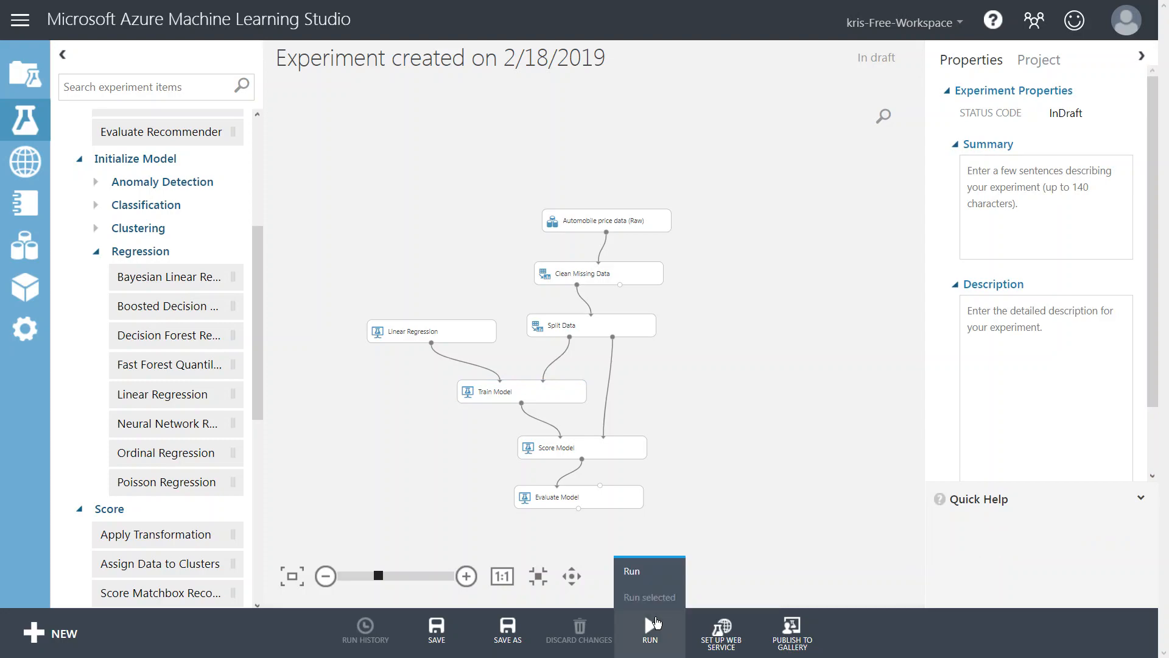
pyautogui.click(633, 570)
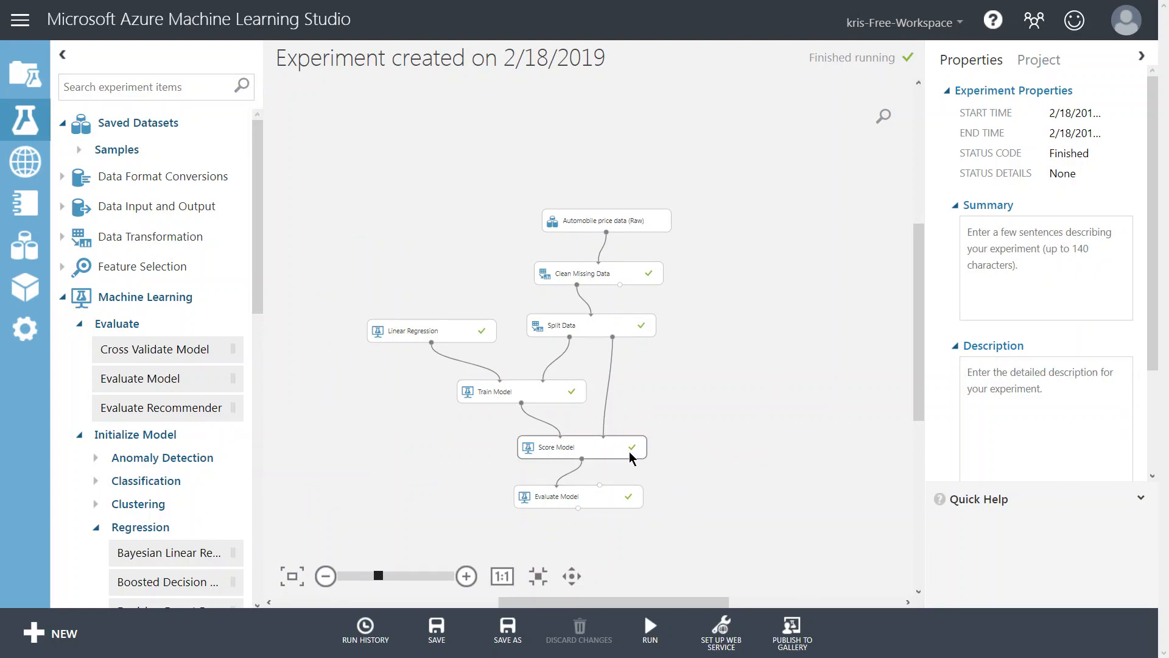
# Visualize the Score Model's scored dataset and compare the price and Scored Labels columns.
pyautogui.click(606, 453)
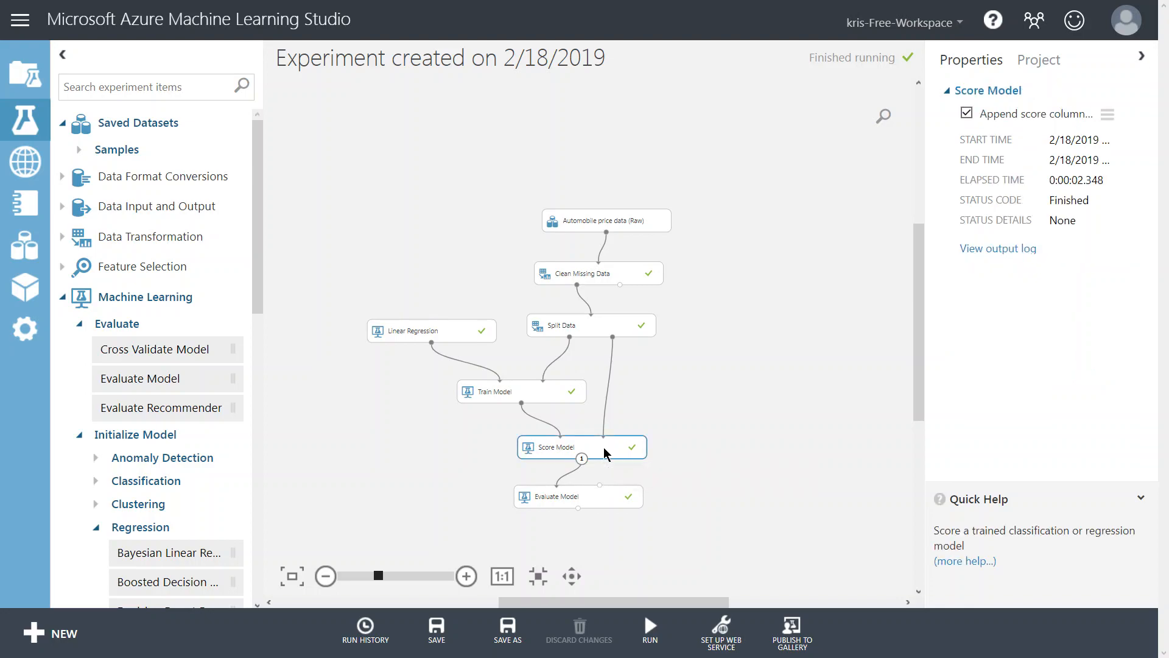
pyautogui.rightClick(606, 454)
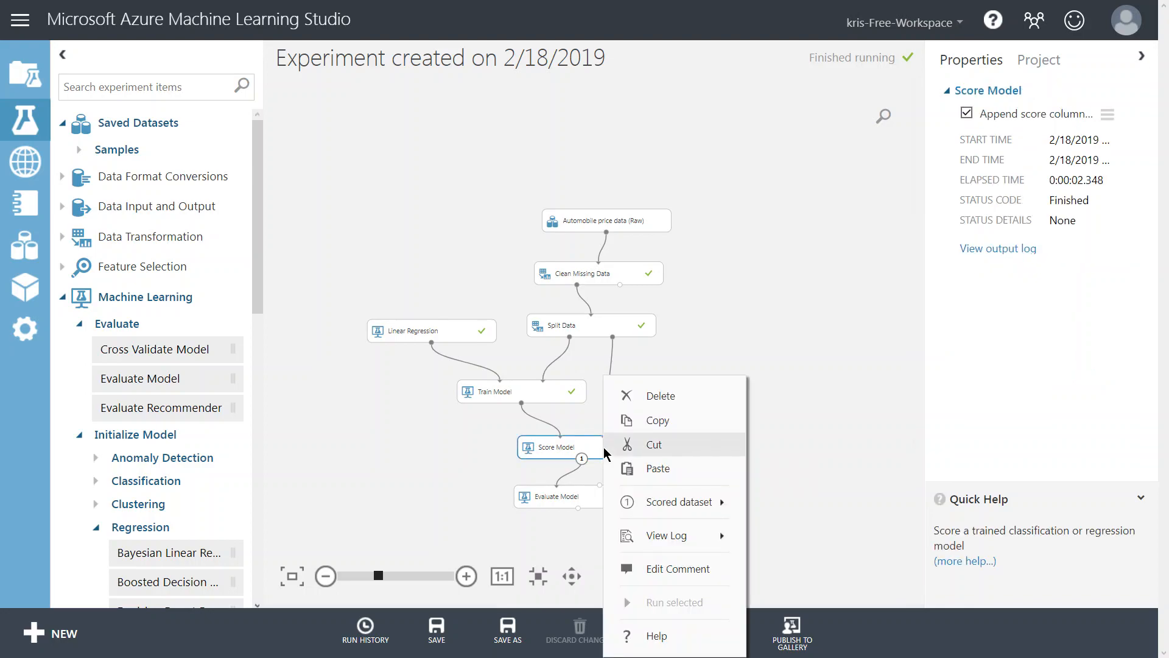
pyautogui.moveTo(709, 505)
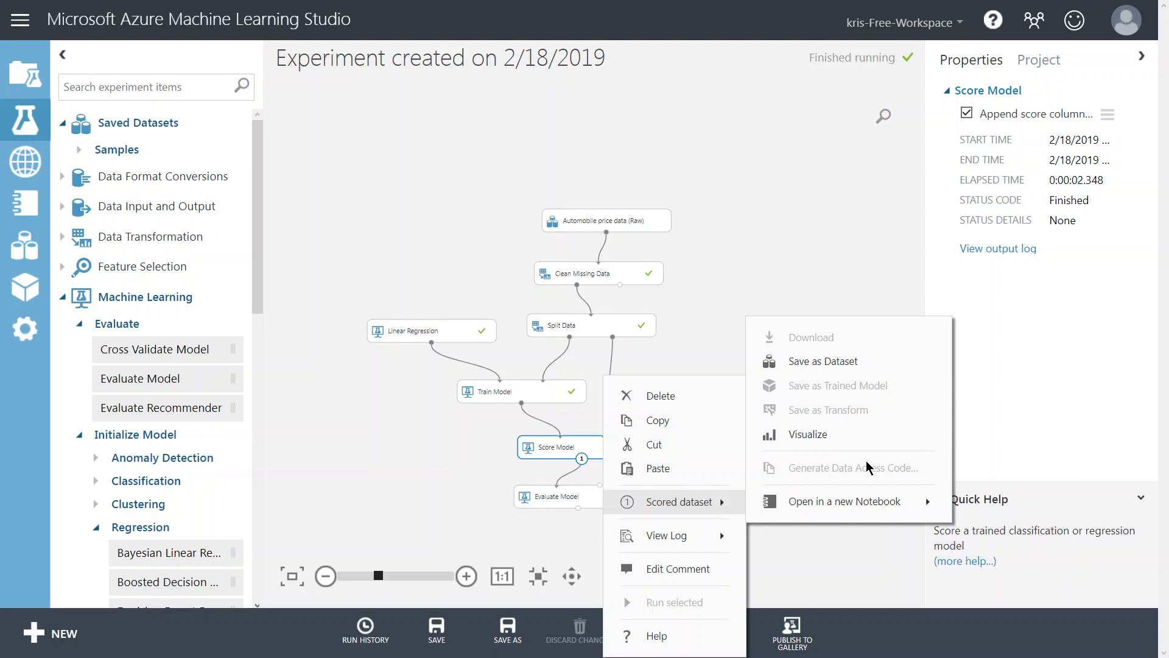
pyautogui.click(818, 439)
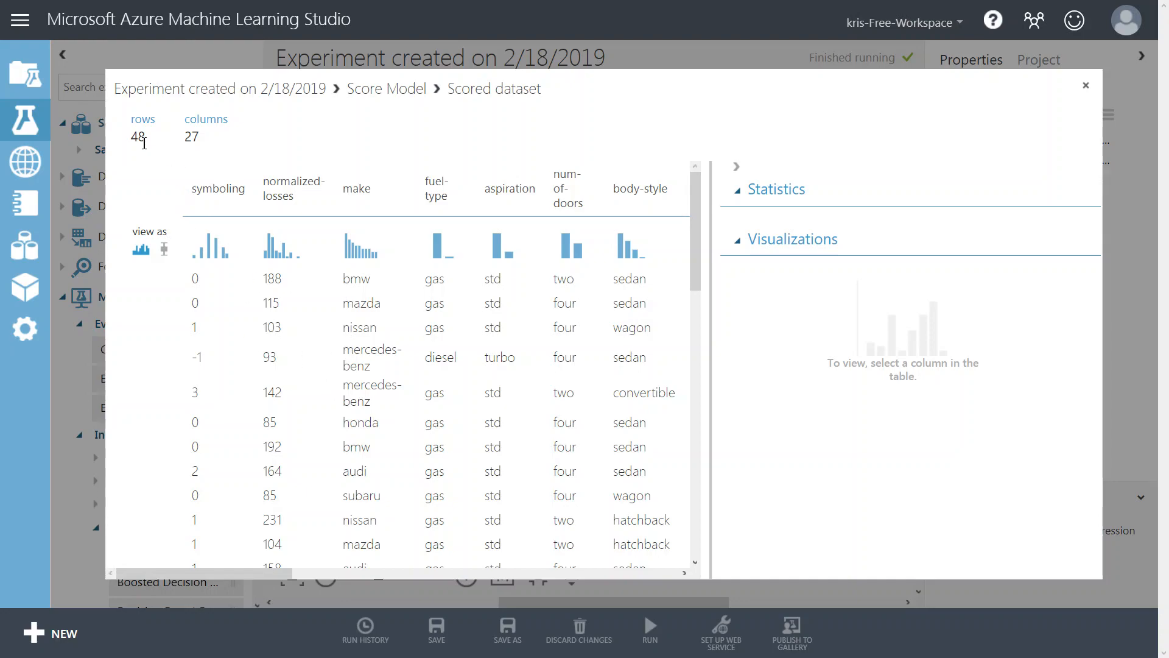
pyautogui.moveTo(286, 571); pyautogui.dragTo(658, 582)
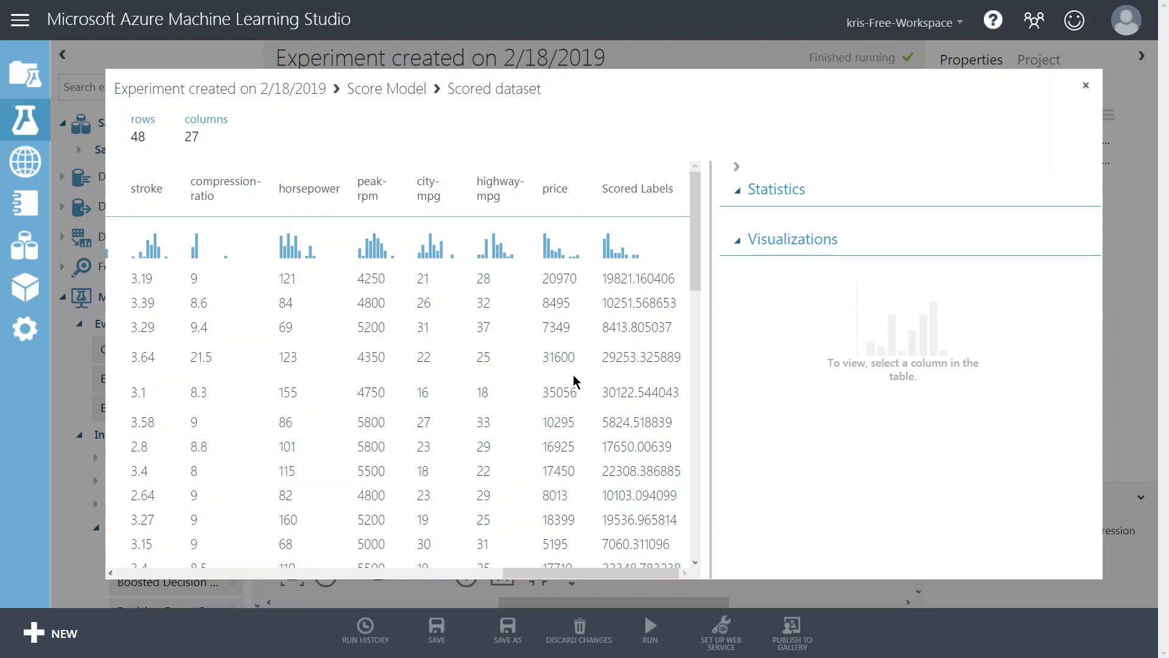
pyautogui.scroll(-1, 584, 378)
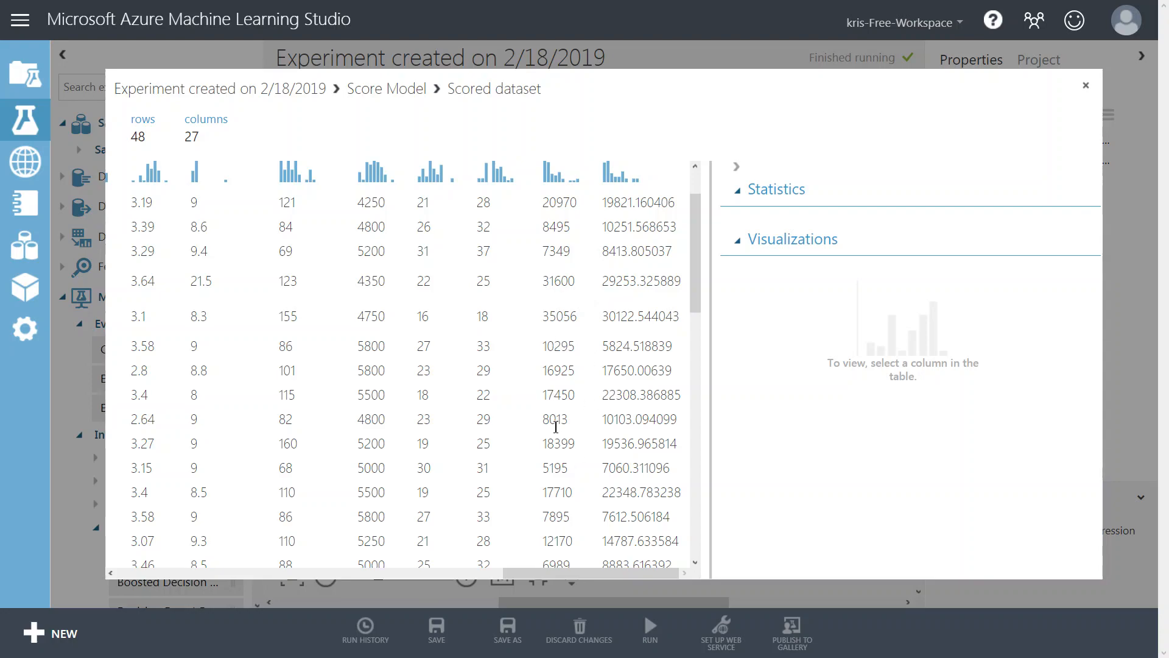
pyautogui.scroll(-3, 609, 396)
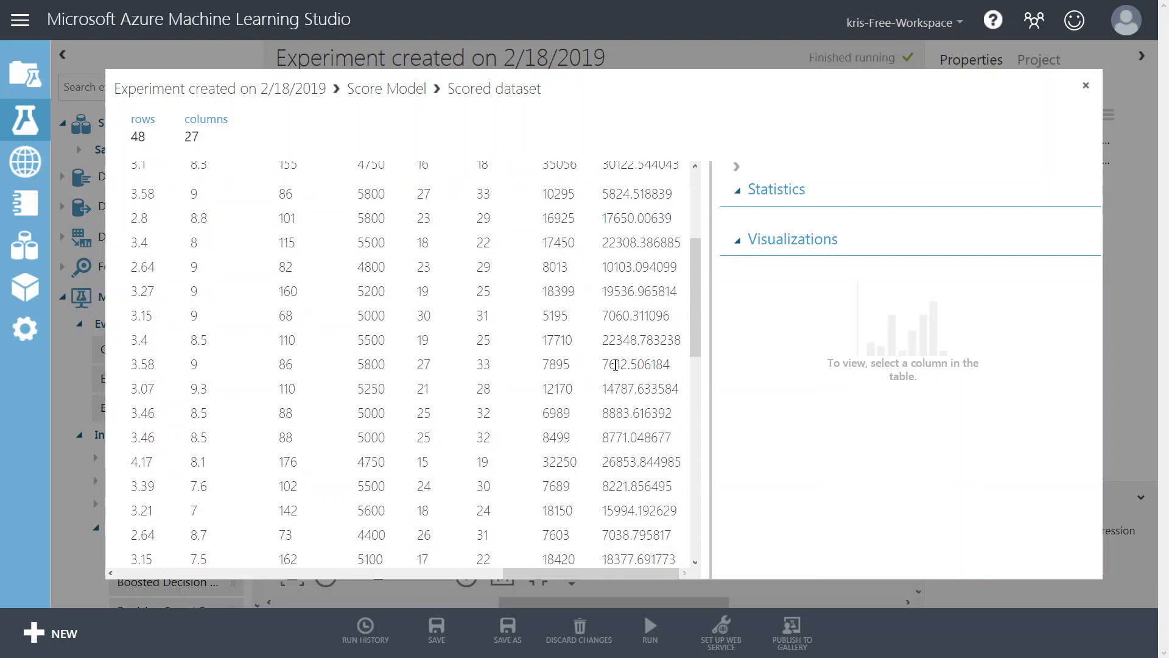
pyautogui.scroll(-5, 615, 414)
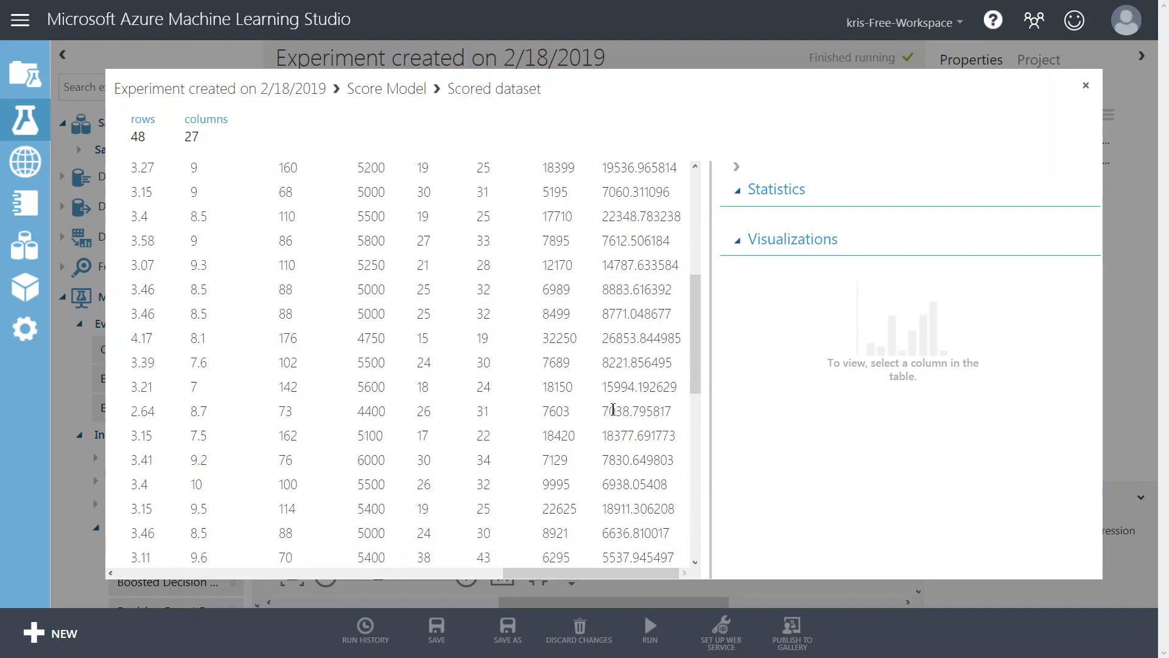
pyautogui.scroll(-3, 615, 417)
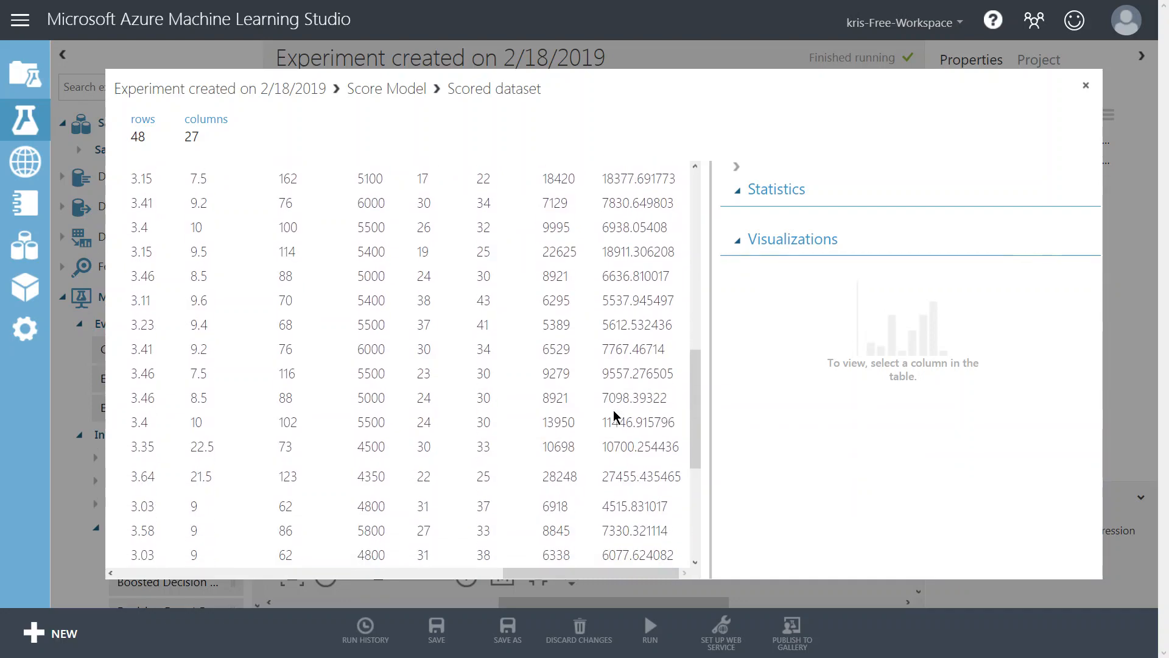
pyautogui.click(1089, 89)
# Visualize the Evaluate Model's evaluation results, reviewing the metrics and error histogram.
pyautogui.click(590, 498)
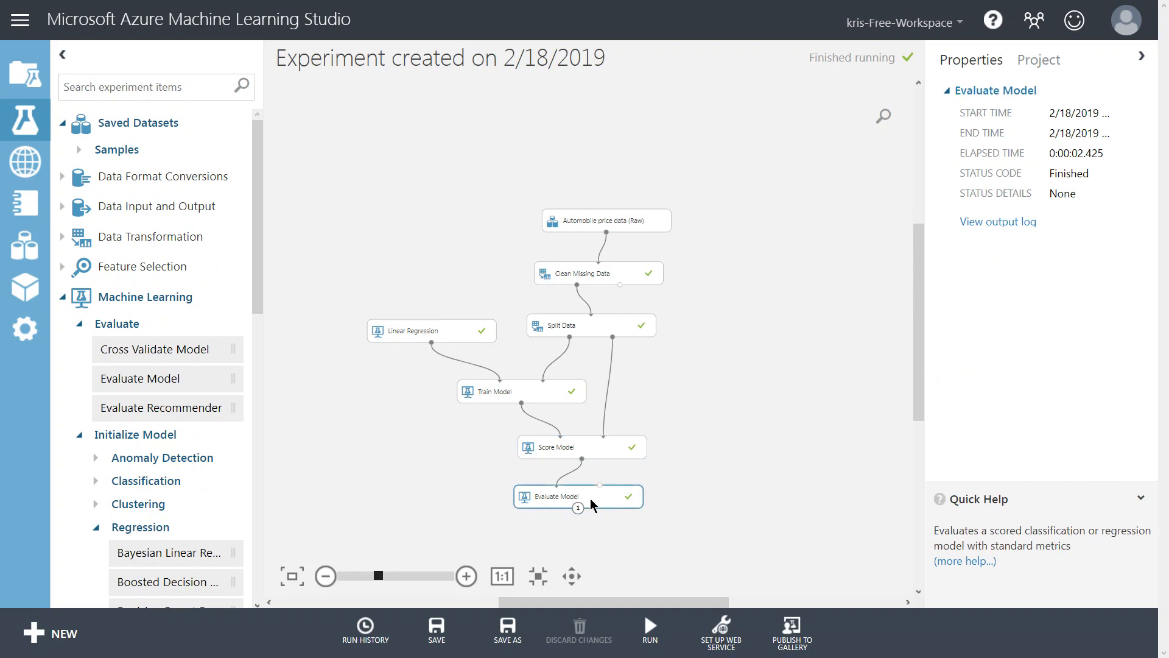
pyautogui.rightClick(595, 501)
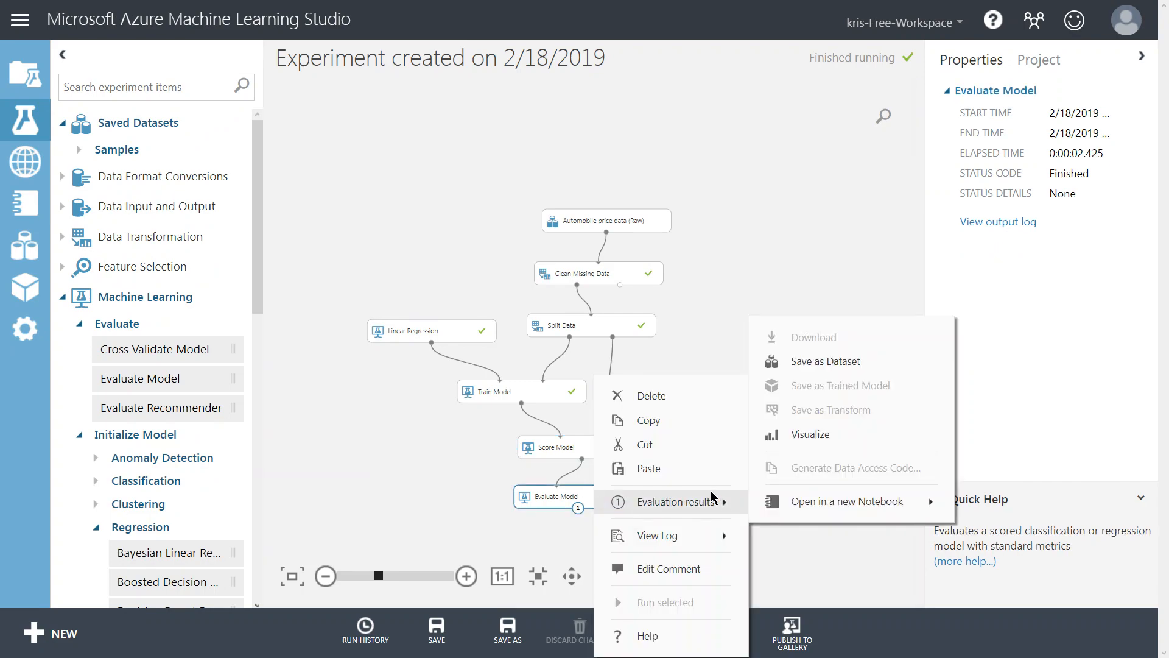
pyautogui.moveTo(673, 504)
pyautogui.click(805, 433)
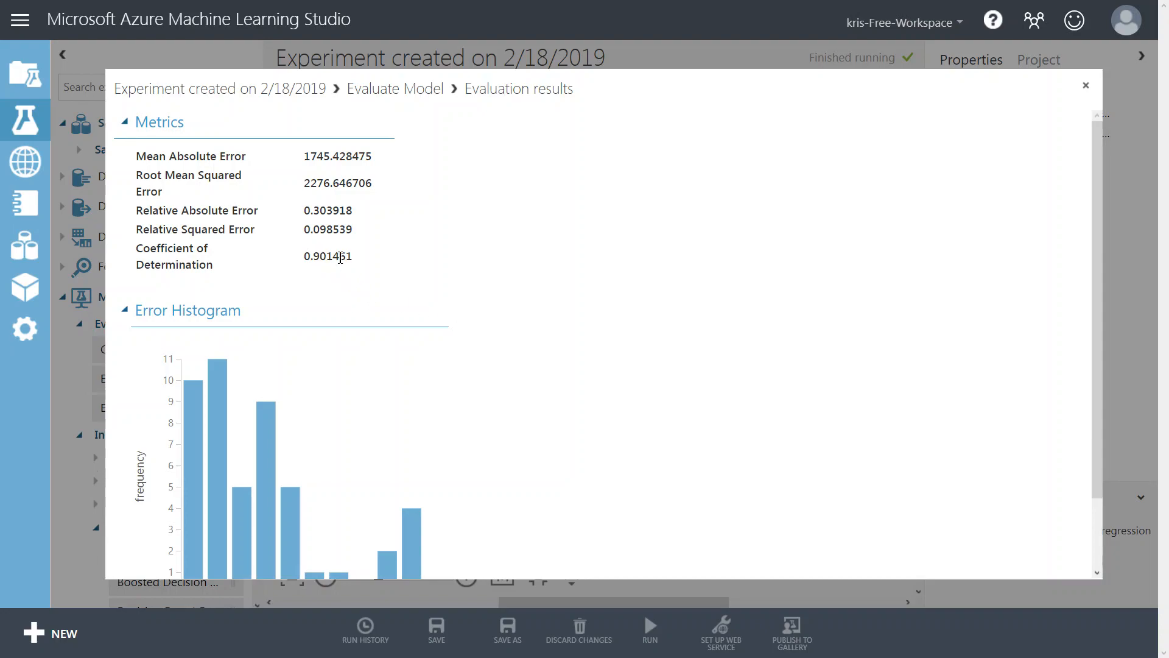
pyautogui.scroll(-2, 523, 288)
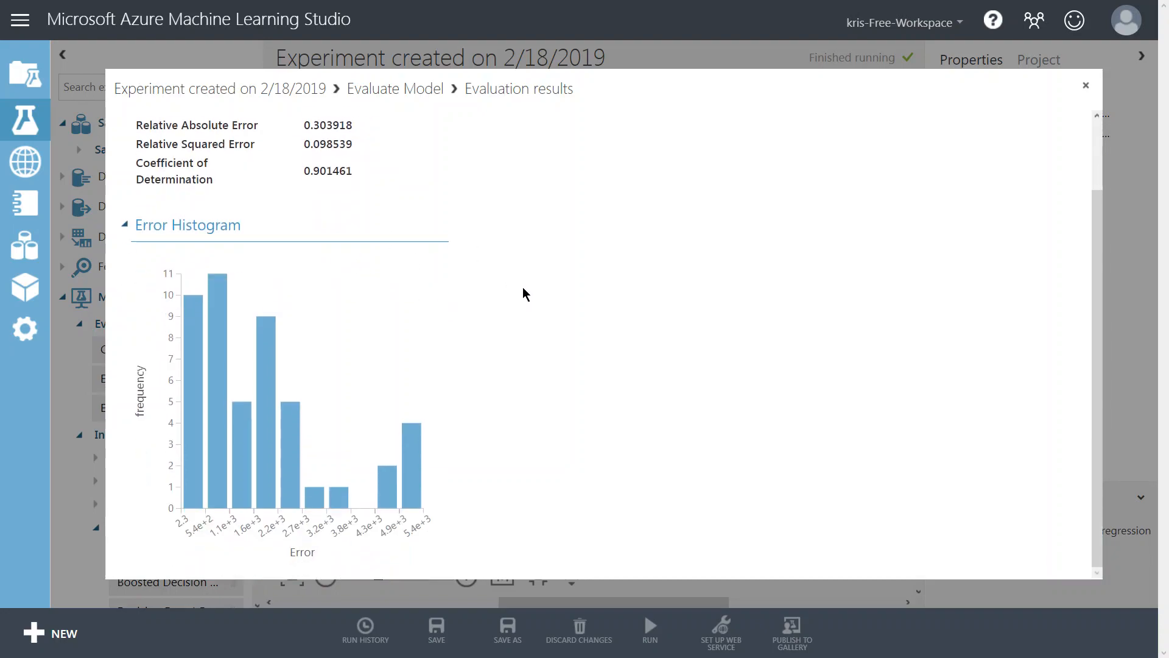
pyautogui.moveTo(197, 342)
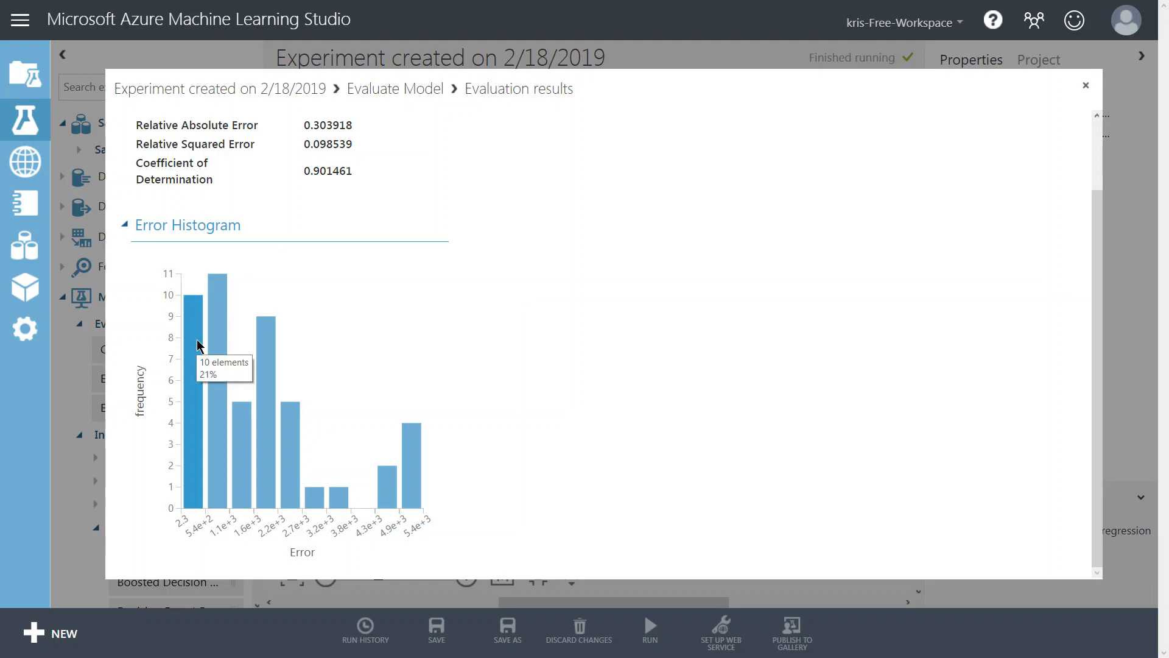
pyautogui.moveTo(213, 430)
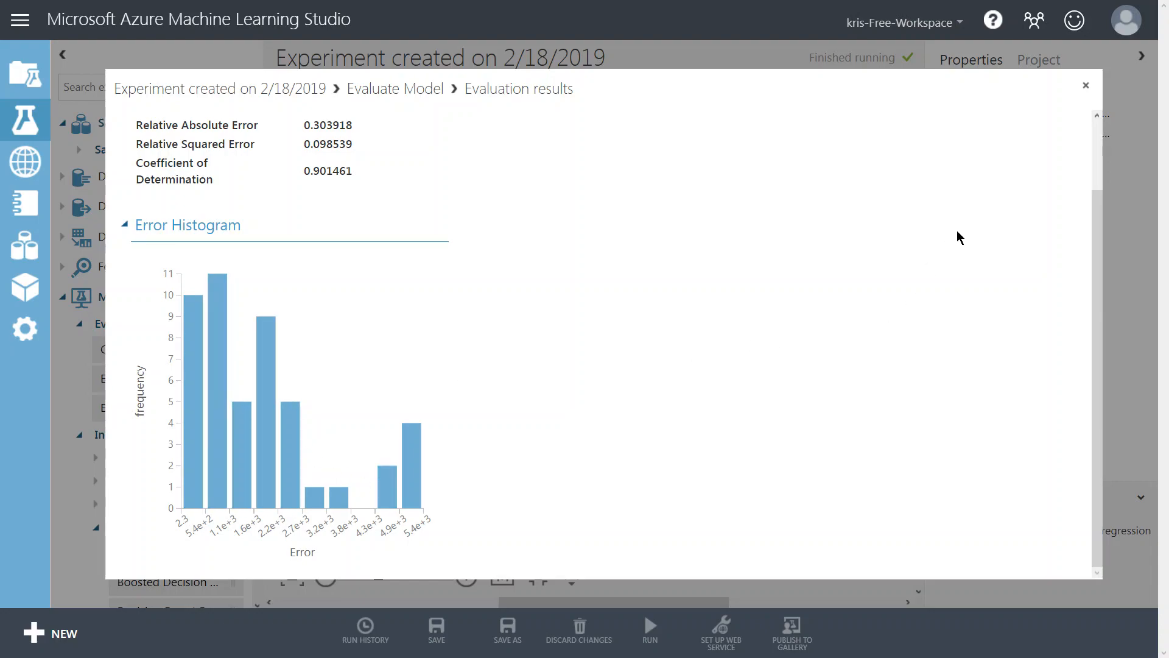
pyautogui.click(1085, 89)
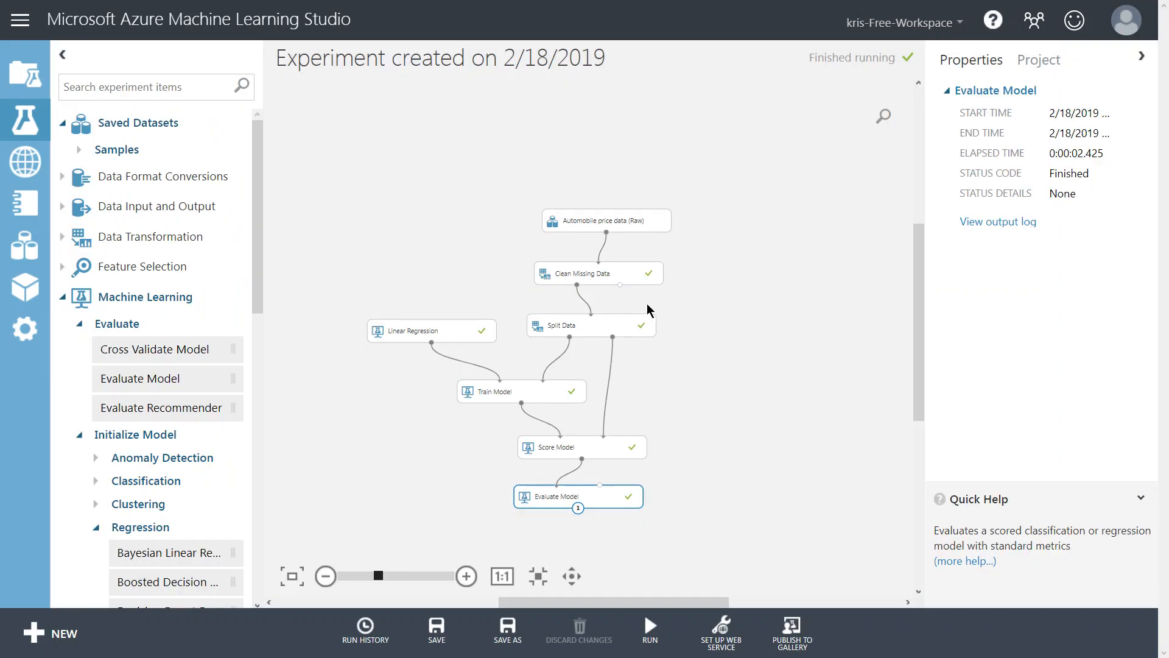